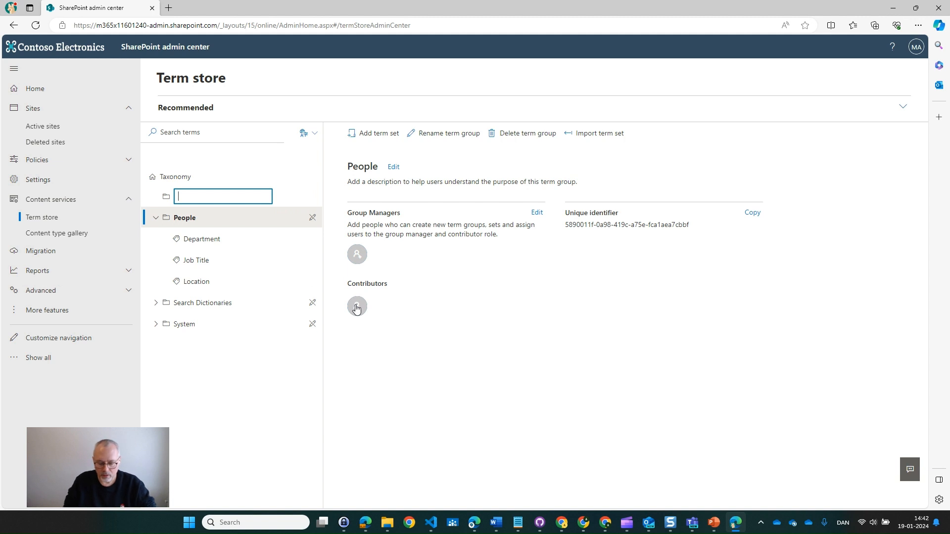
Name the new term group in the taxonomy Nationality.
type("nal")
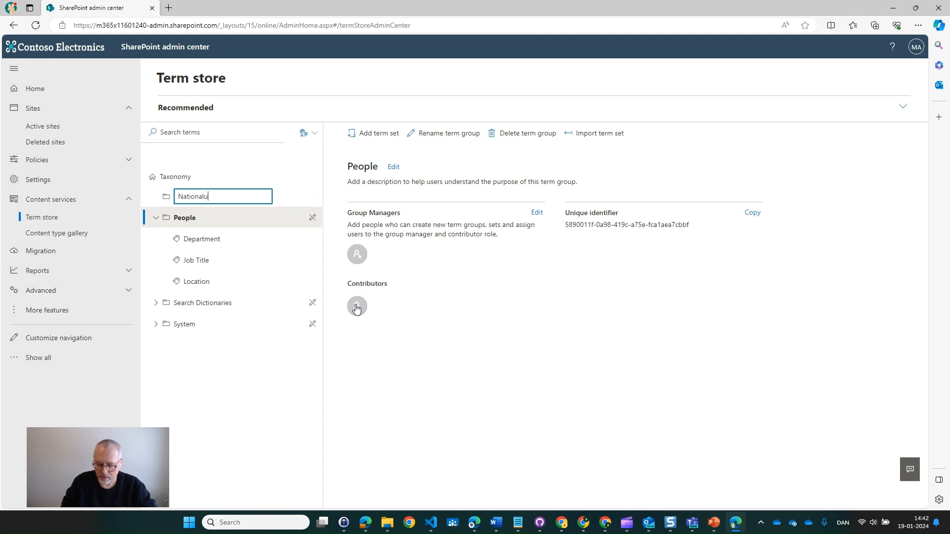
type("ity")
key("Return")
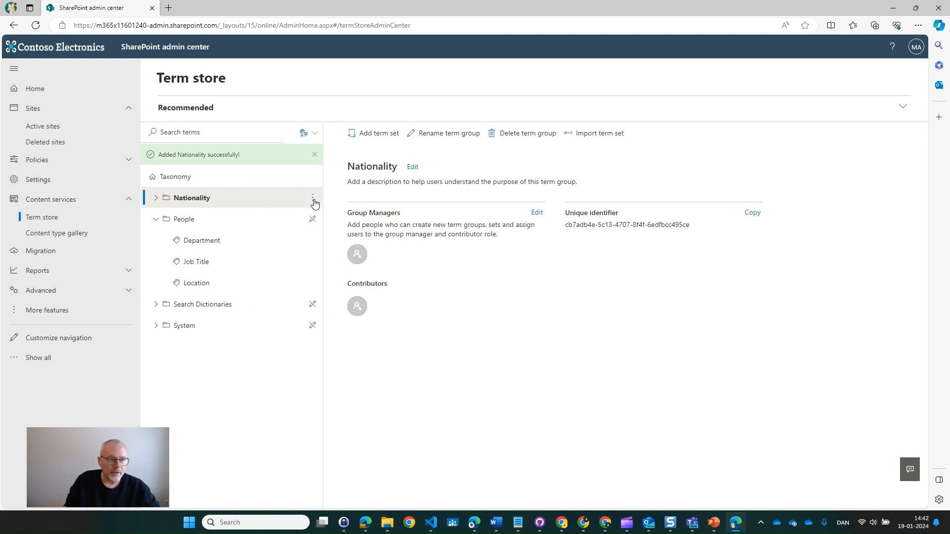
Add a term set named Nationality to the Nationality term group.
left_click(313, 198)
left_click(323, 216)
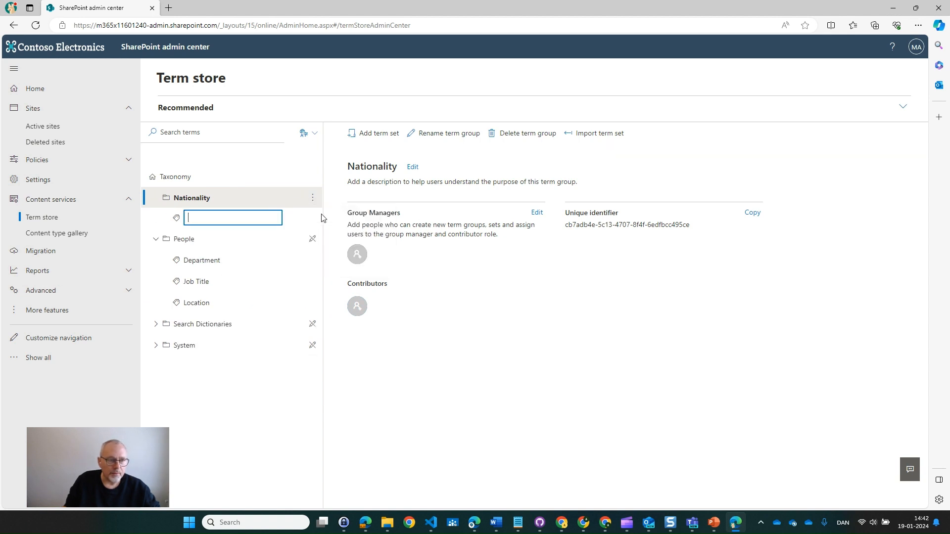
type("National")
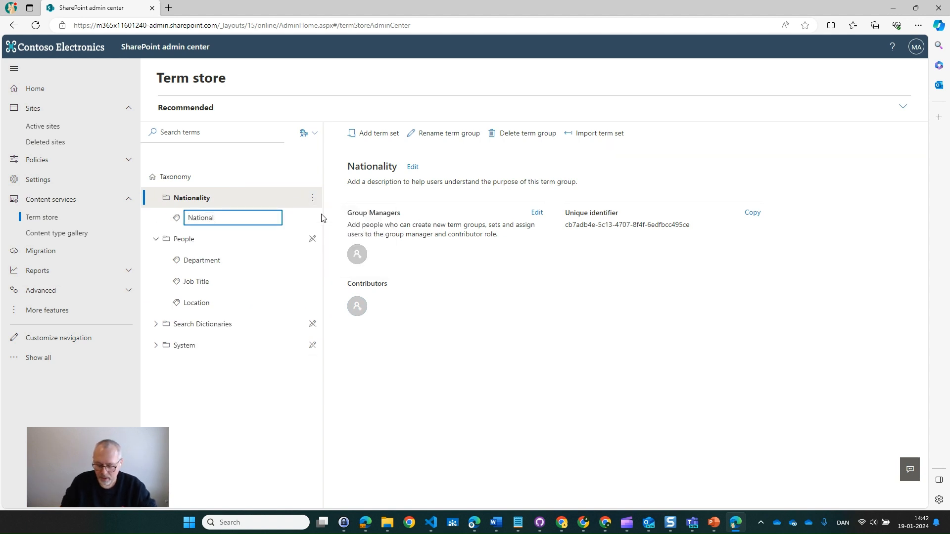
type("ity")
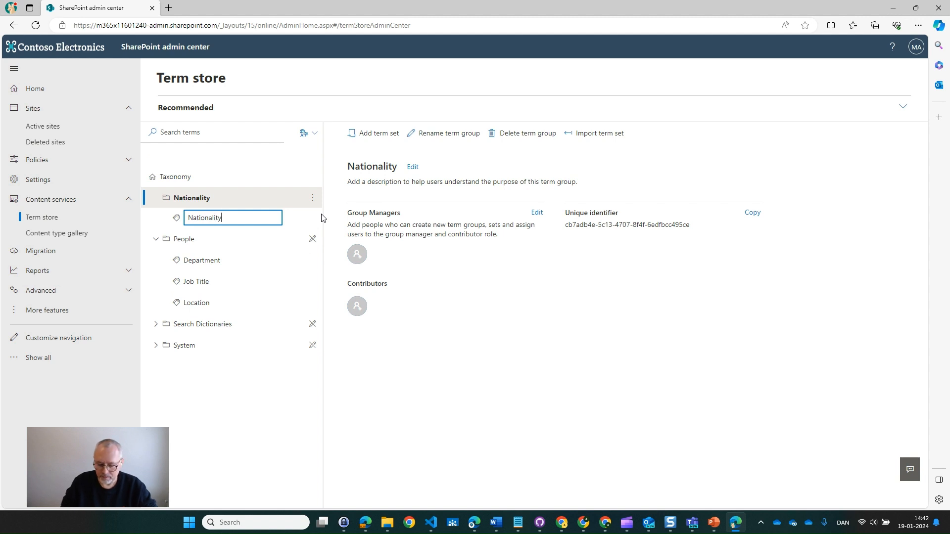
key("Return")
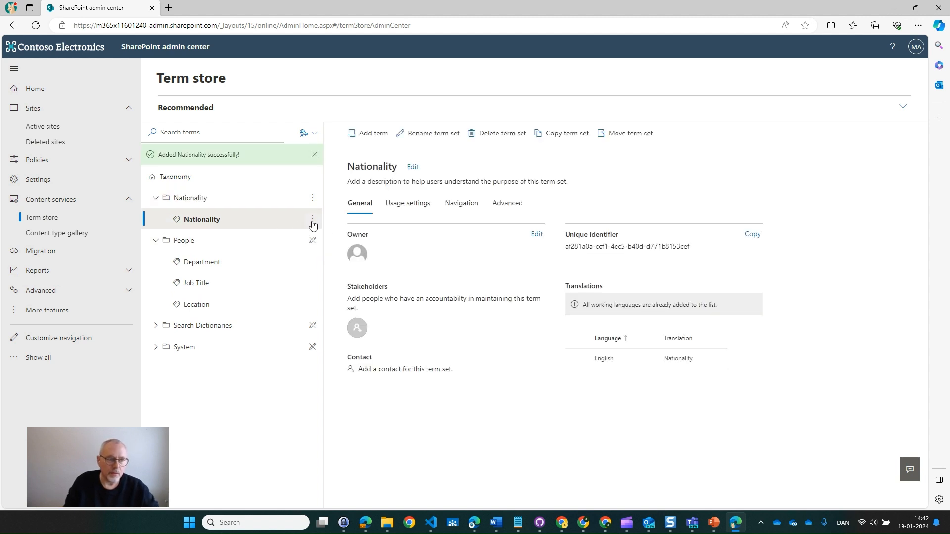
Add the term USA to the Nationality term set.
left_click(313, 219)
left_click(331, 236)
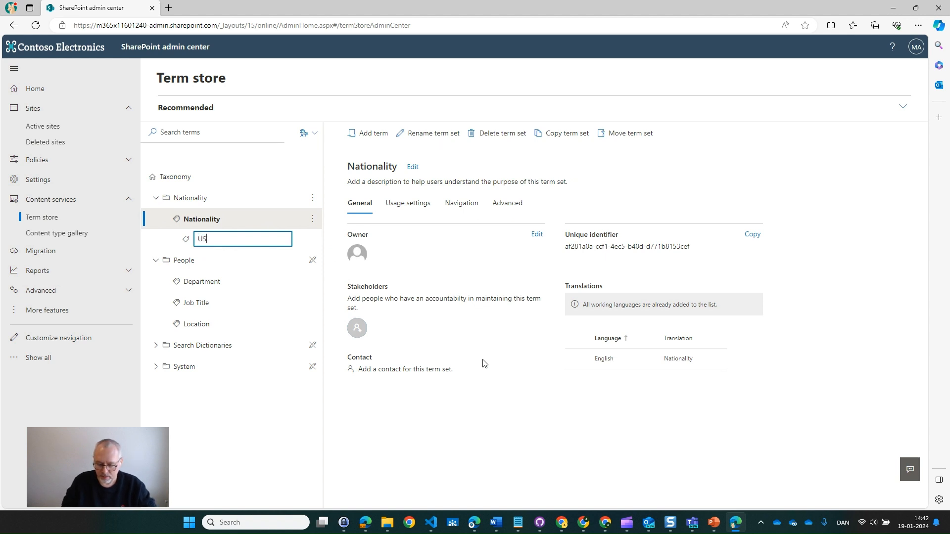
key("Return")
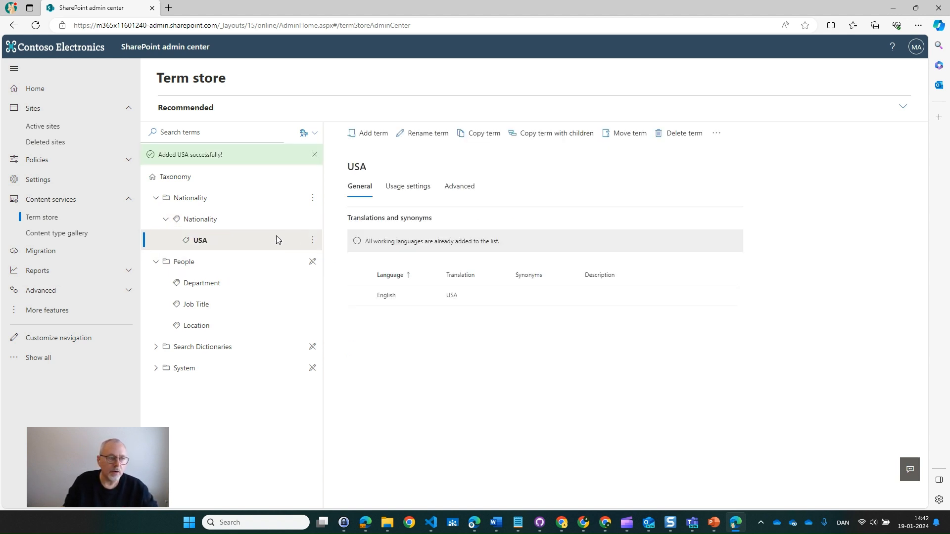
Add the term Denmark to the Nationality term set.
left_click(313, 220)
left_click(315, 237)
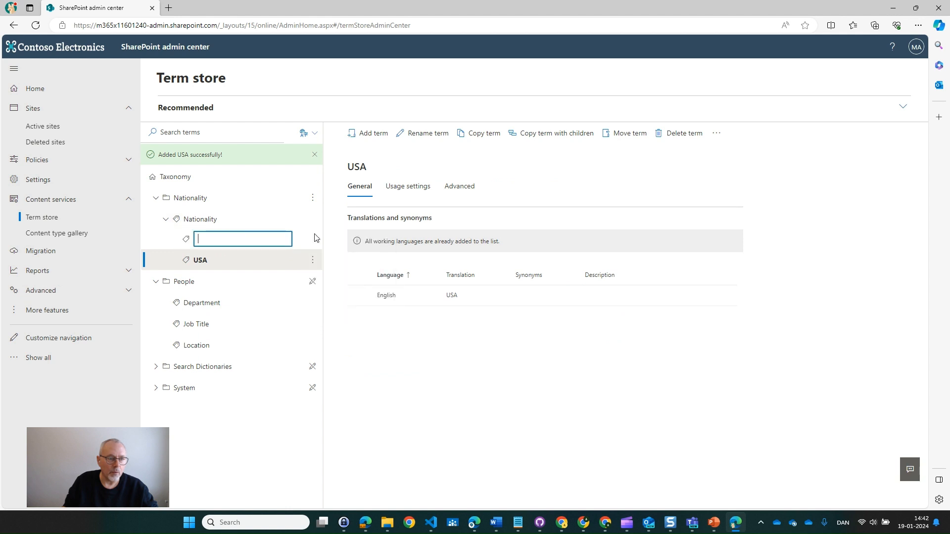
type("D")
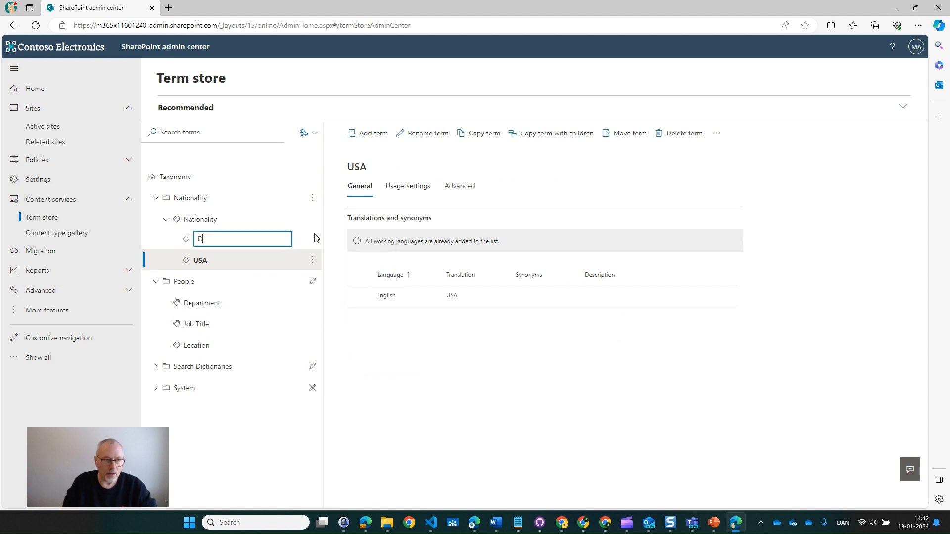
type("en")
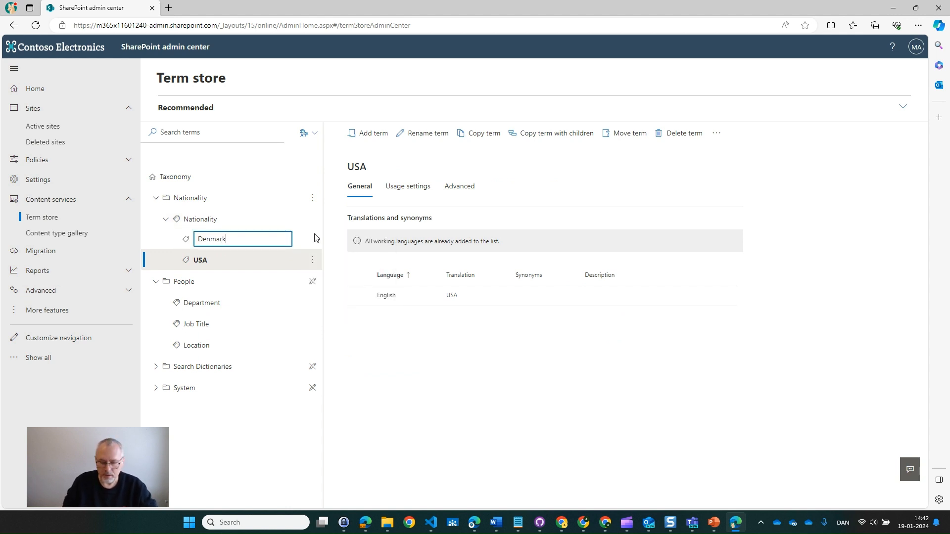
type("mark")
key("Return")
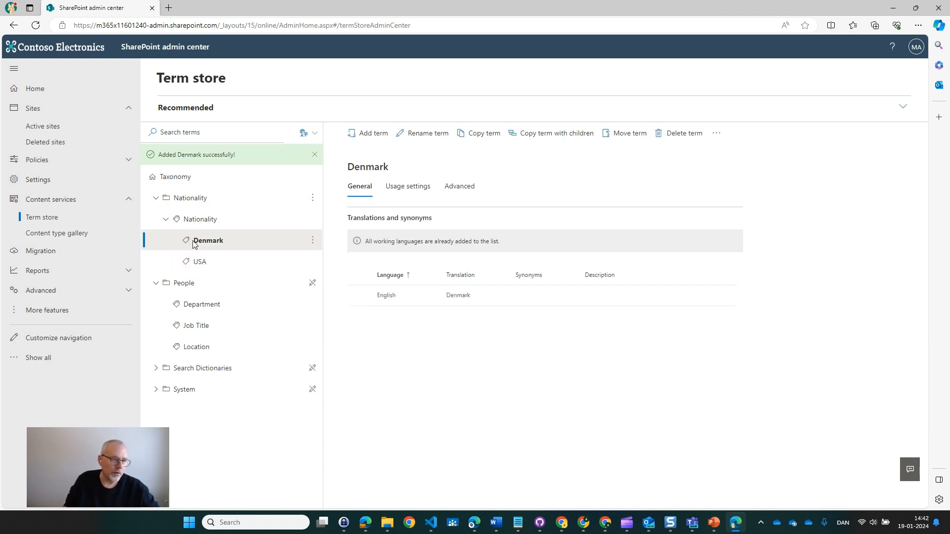
Open the management page for user profile properties and start a new property.
left_click(79, 311)
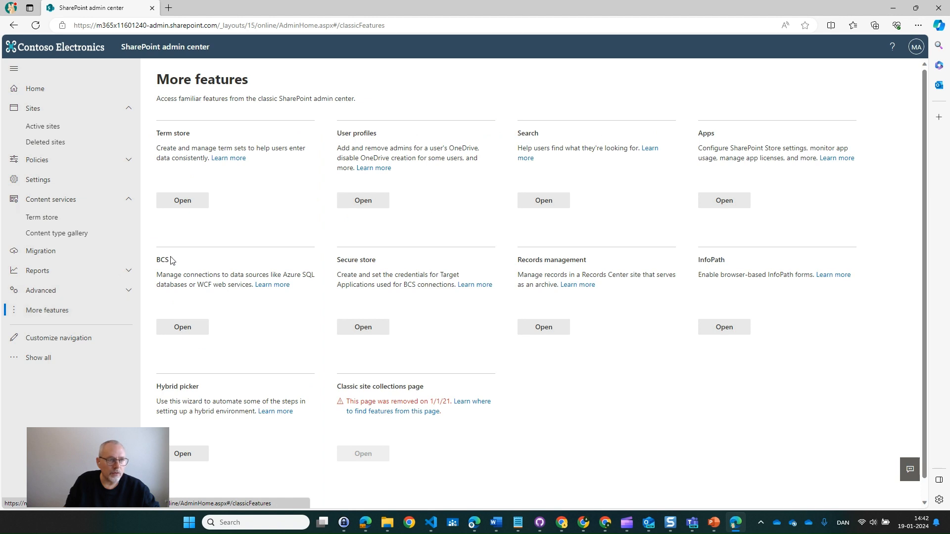
left_click(361, 200)
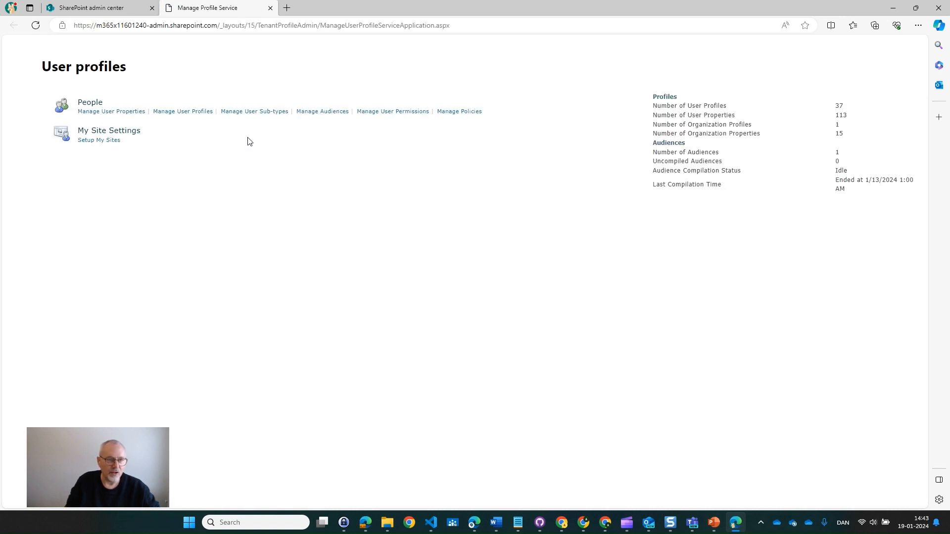
left_click(108, 114)
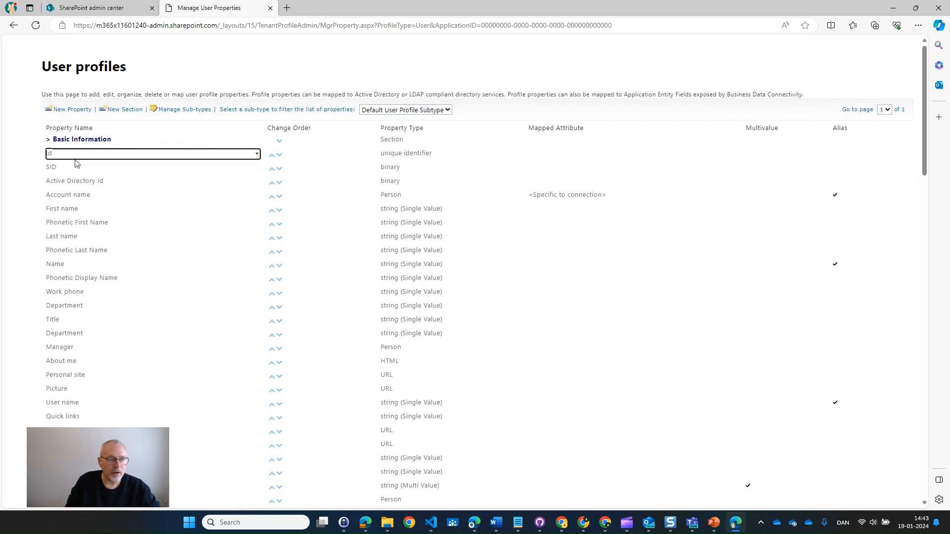
left_click(64, 114)
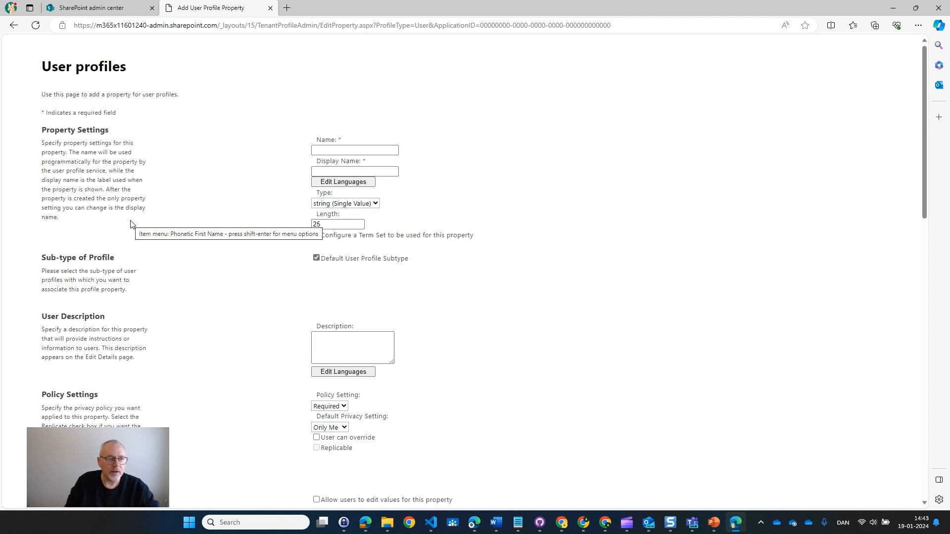
Enter Nationality as both the name and the display name of the new property.
left_click(324, 149)
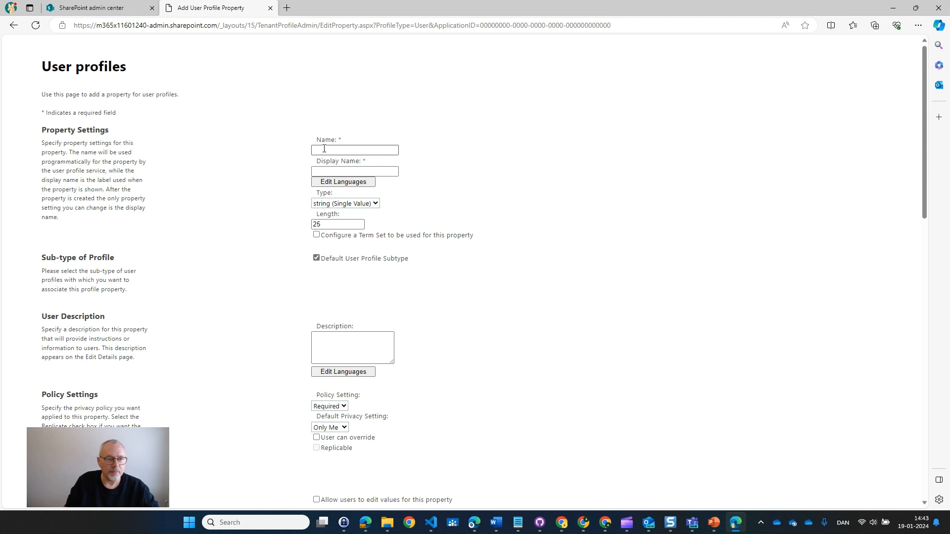
type("Nat")
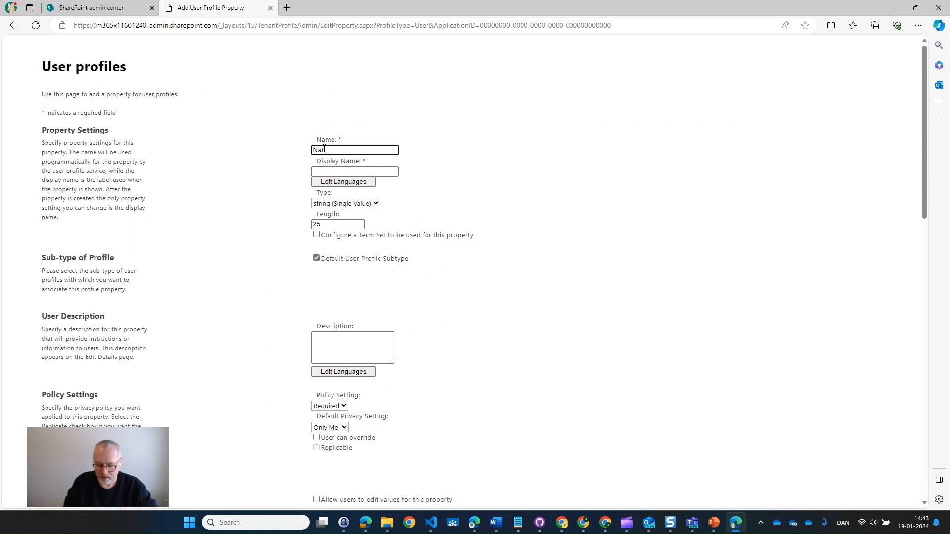
type("ionality")
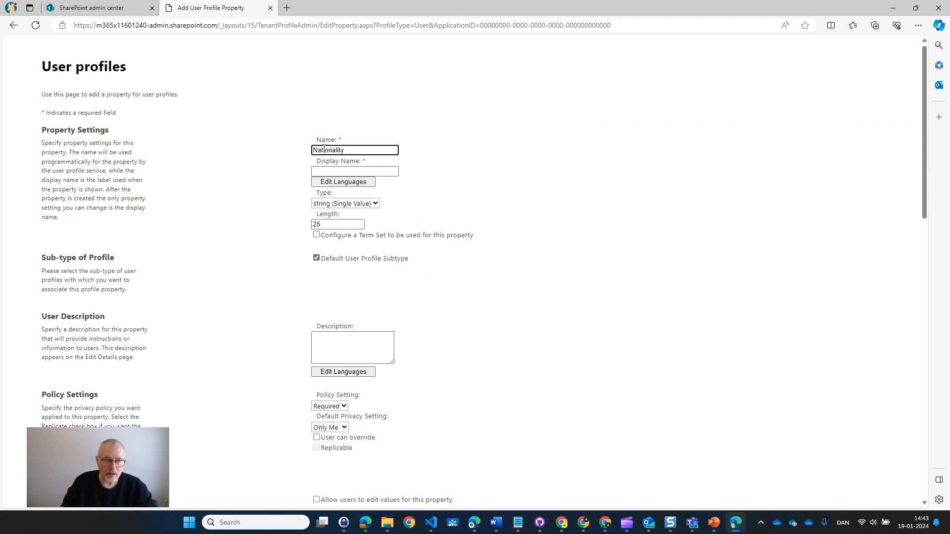
double_click(324, 149)
key("ctrl+c")
key("Tab")
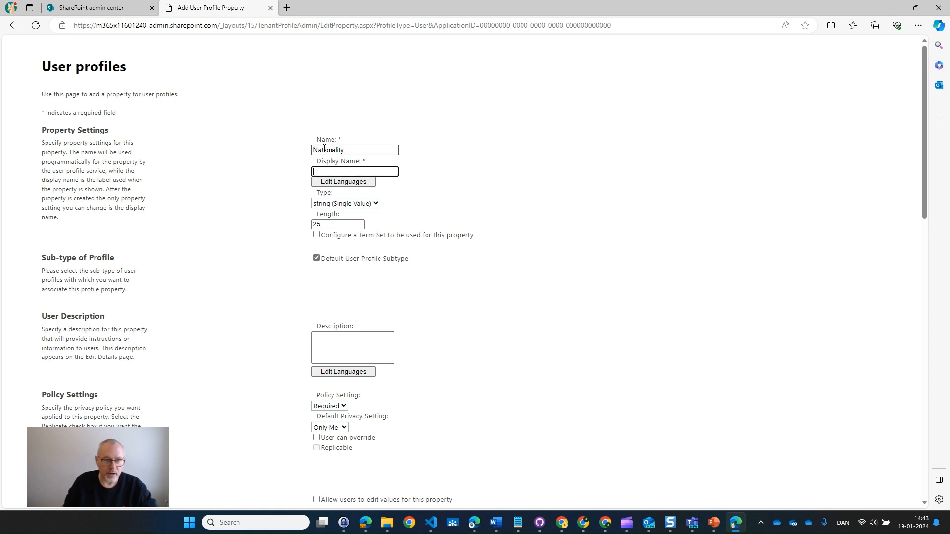
key("ctrl+v")
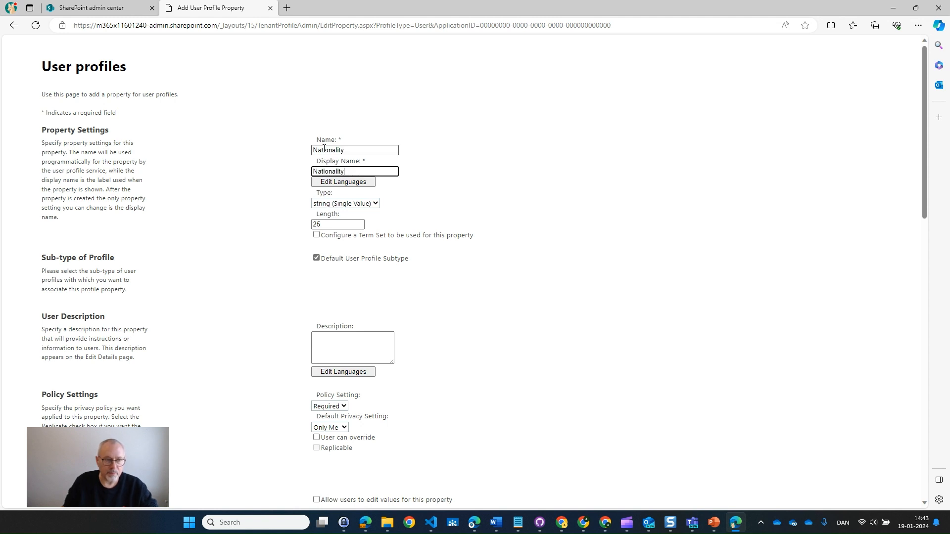
Keep the property type as string (Single Value) and configure it to use the Nationality term set.
left_click(340, 204)
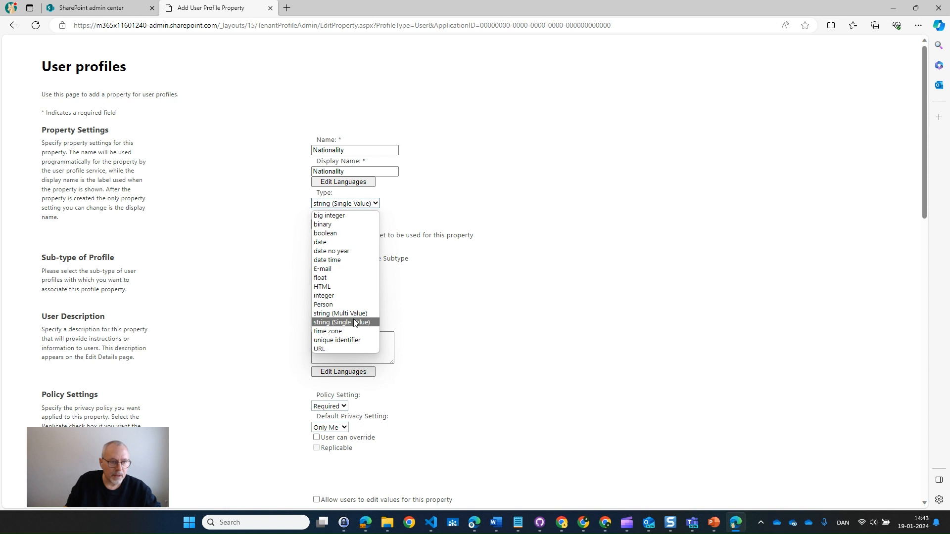
left_click(256, 301)
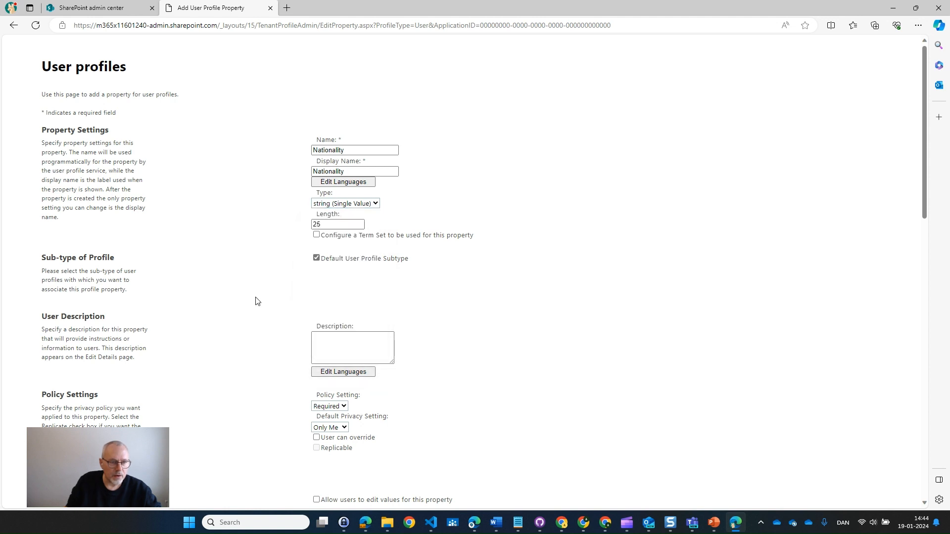
left_click(317, 235)
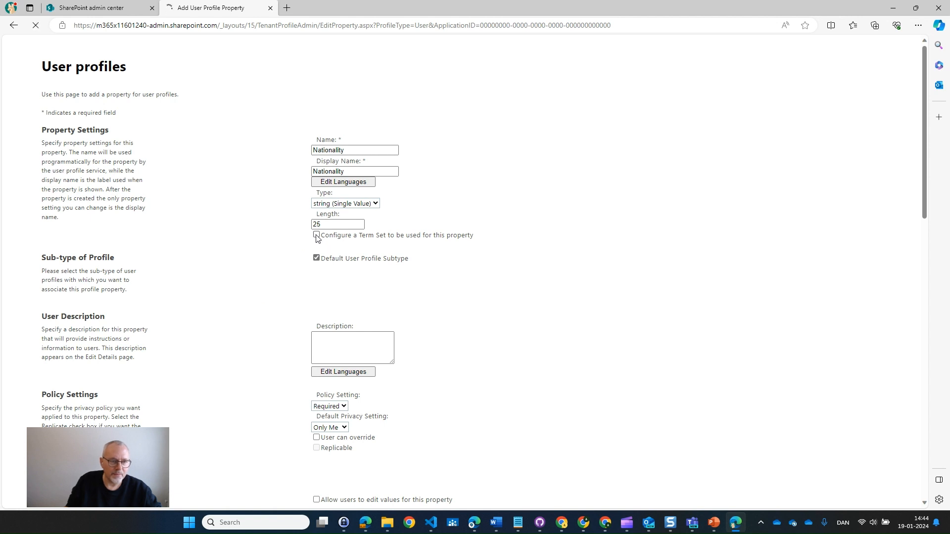
left_click(316, 235)
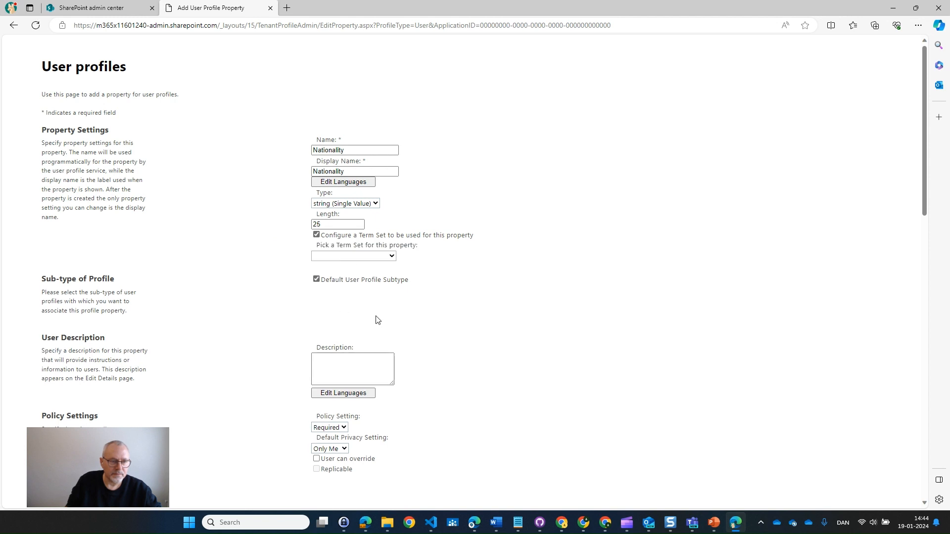
left_click(372, 255)
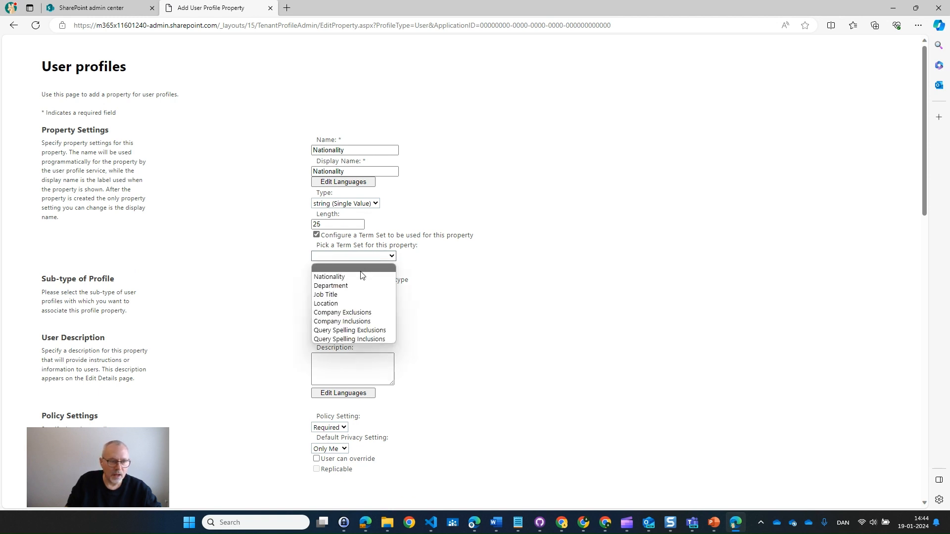
left_click(363, 275)
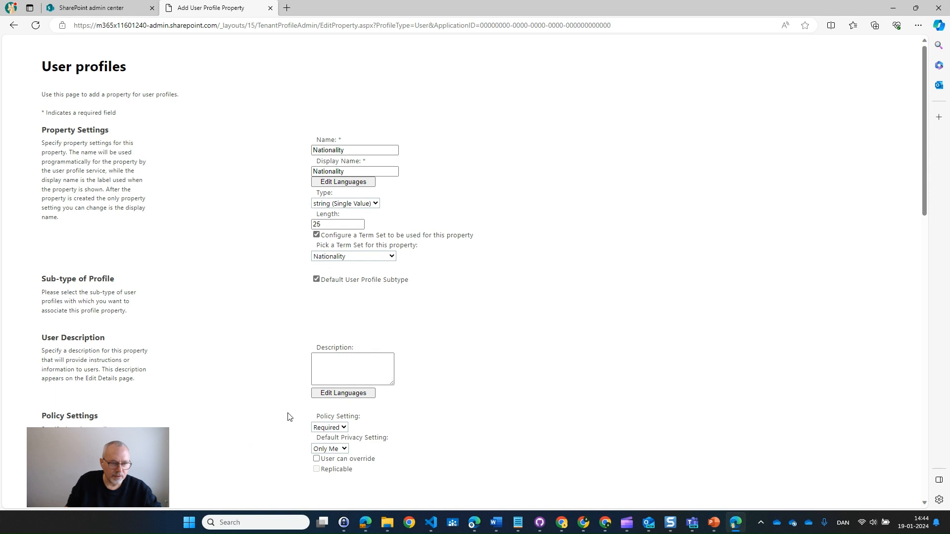
Set the Nationality property's default privacy setting to Everyone and save the property.
scroll(289, 414, "down", 2)
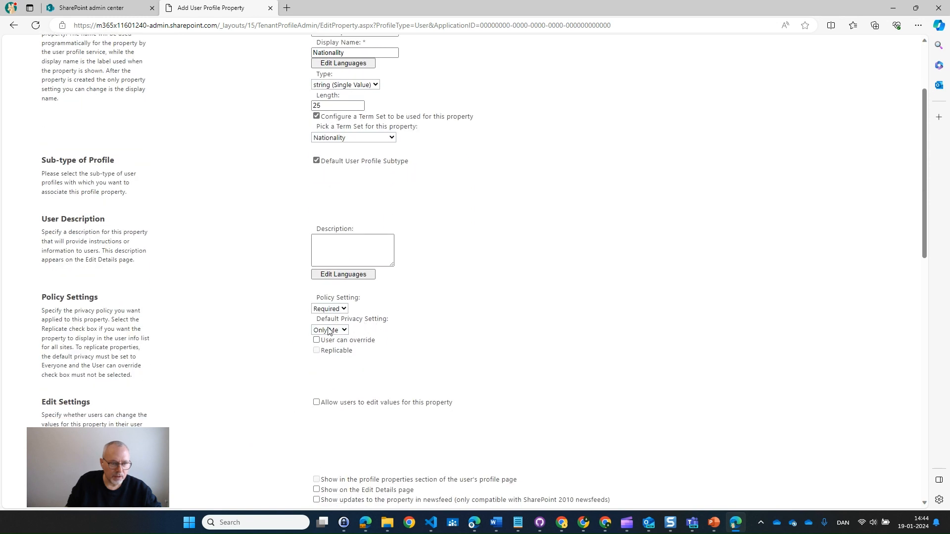
left_click(329, 330)
left_click(328, 351)
scroll(589, 363, "down", 14)
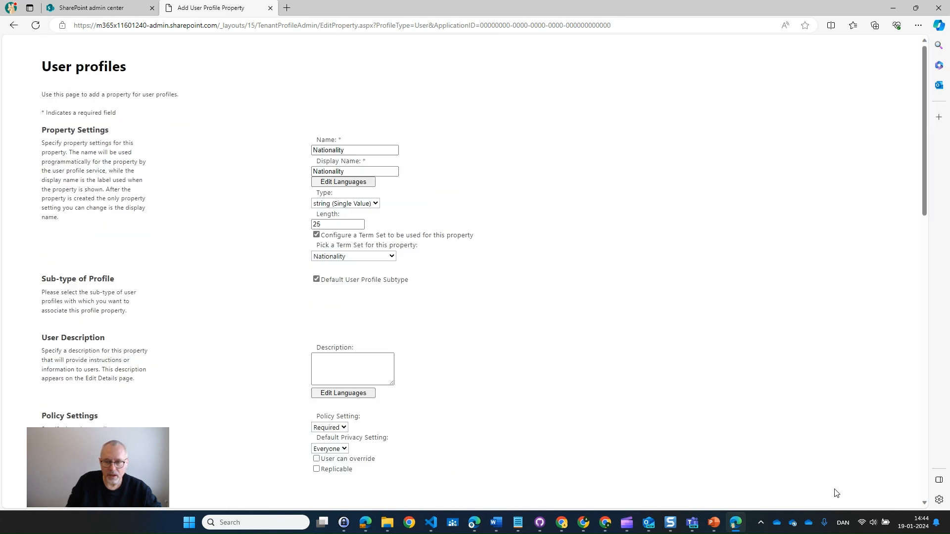
scroll(720, 428, "down", 15)
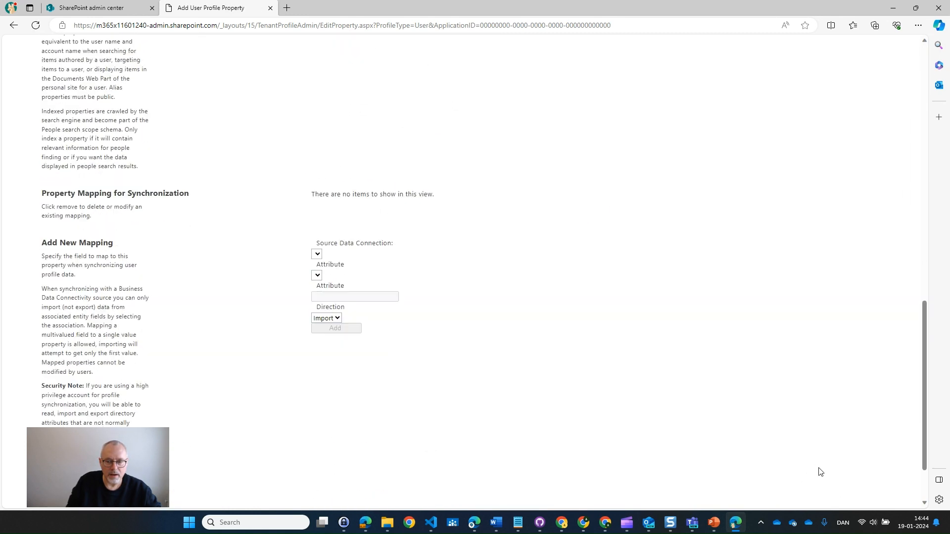
left_click(824, 489)
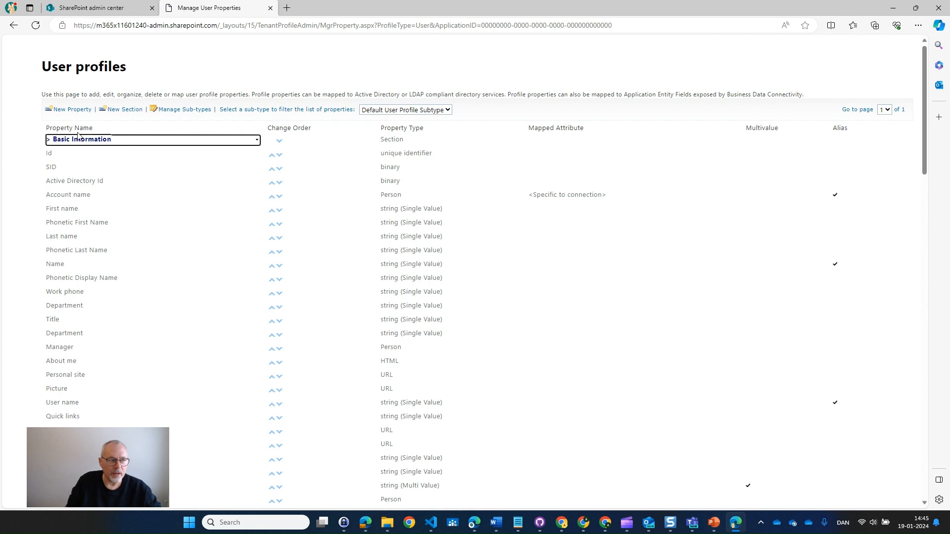
Start a new user profile property and enter Employee Number as both its name and display name.
left_click(74, 110)
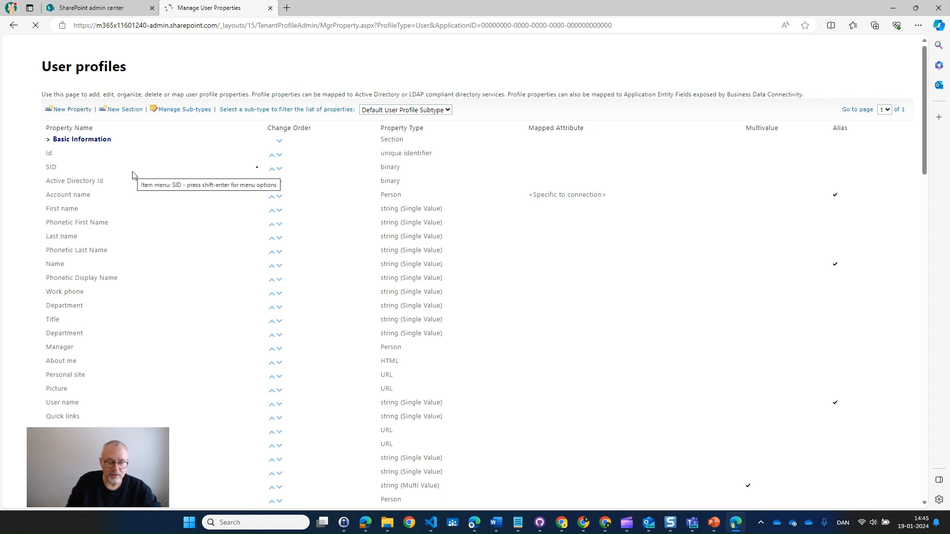
left_click(335, 152)
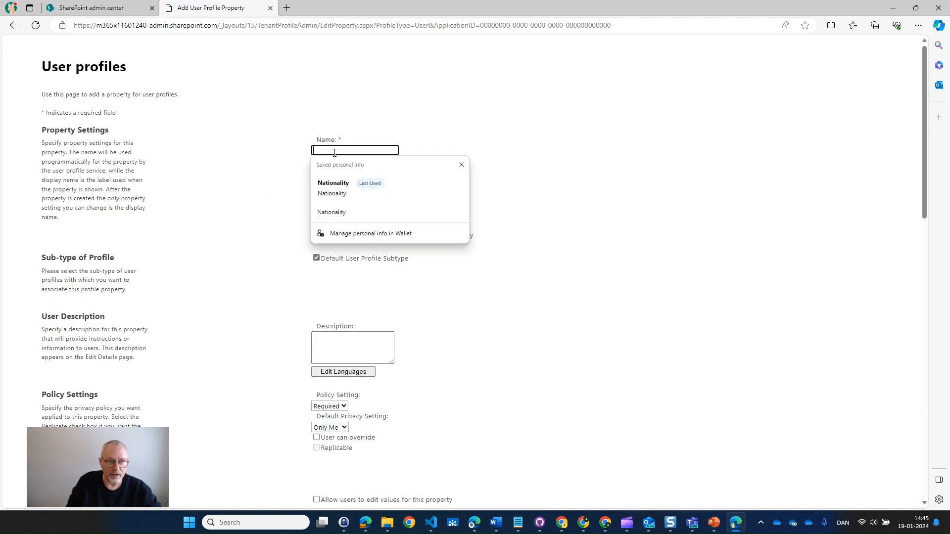
type("Em")
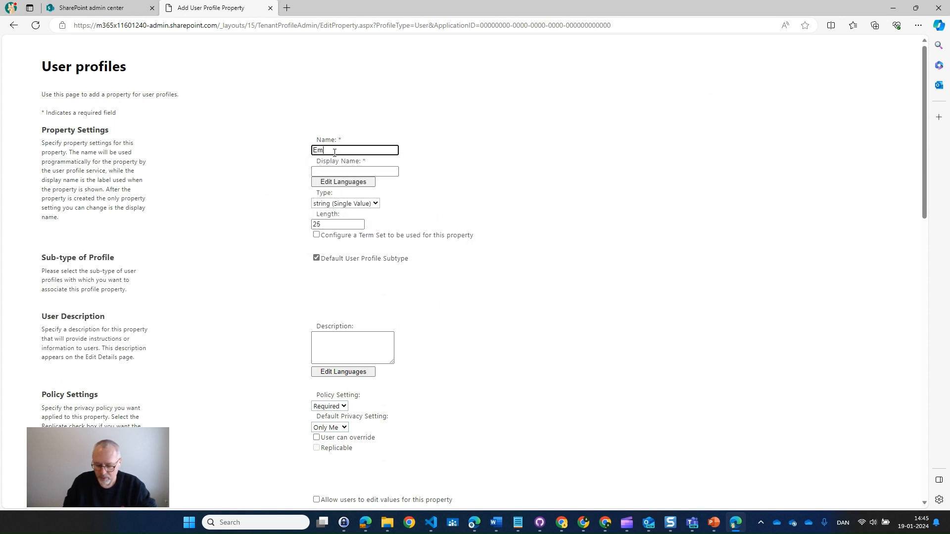
type("ployee ")
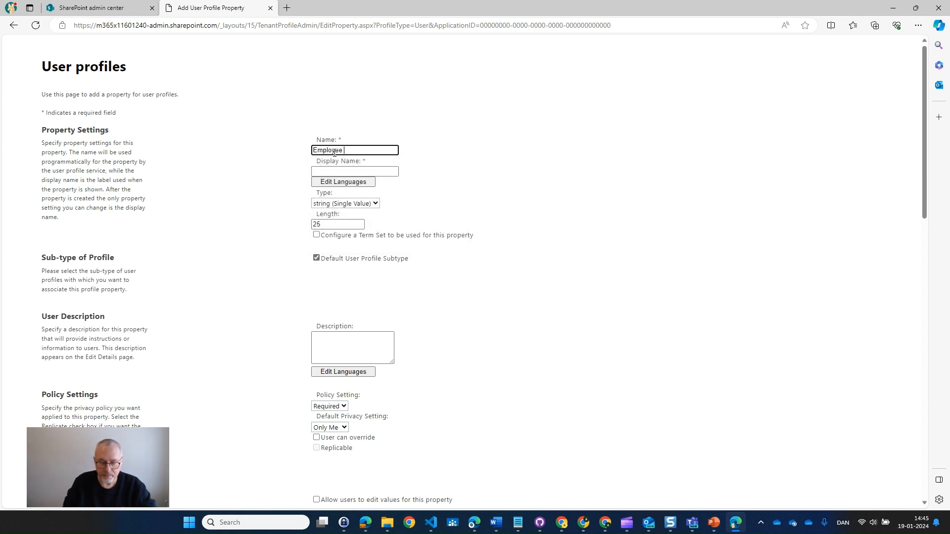
type("Number")
key("ctrl+a")
key("ctrl+c")
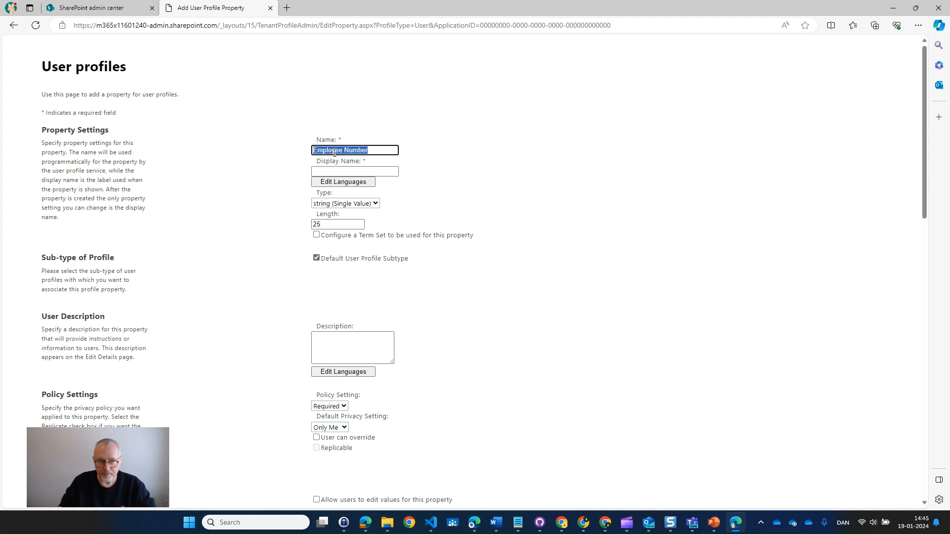
key("Tab")
key("ctrl+v")
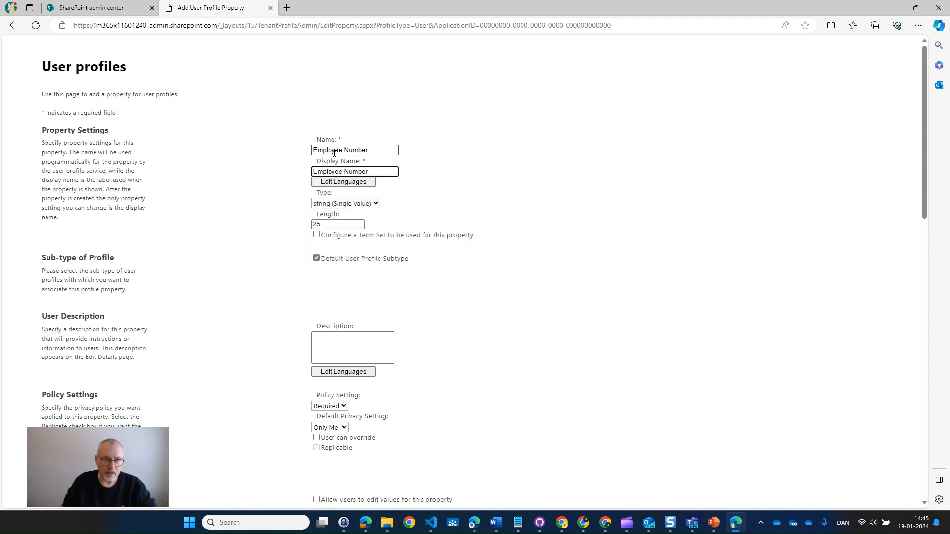
Remove the space from the new property's name so it reads EmployeeNumber.
key("shift+Tab")
left_click(335, 153)
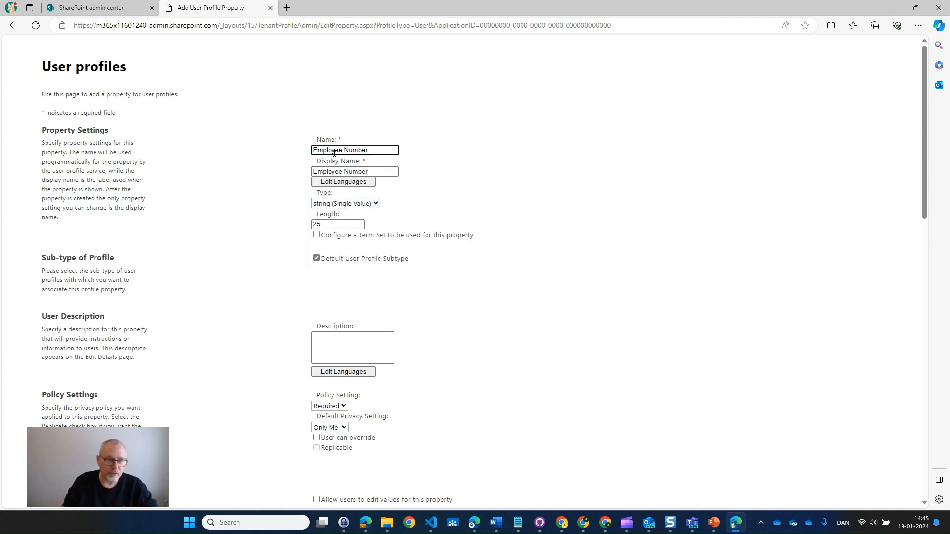
key("Delete")
key("ctrl+a")
left_click(428, 186)
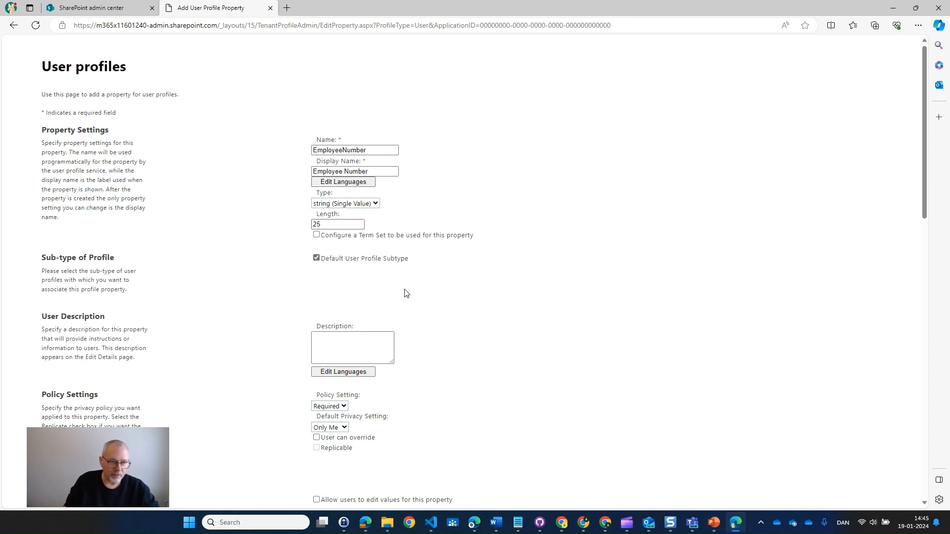
Set the Employee Number property's default privacy setting to Everyone and save the property.
scroll(471, 381, "down", 8)
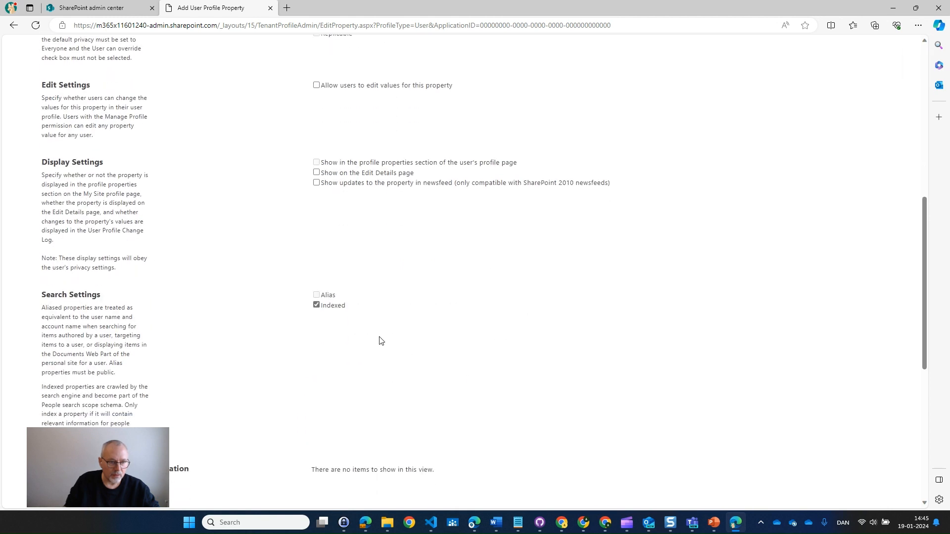
scroll(391, 287, "up", 7)
scroll(391, 287, "up", 2)
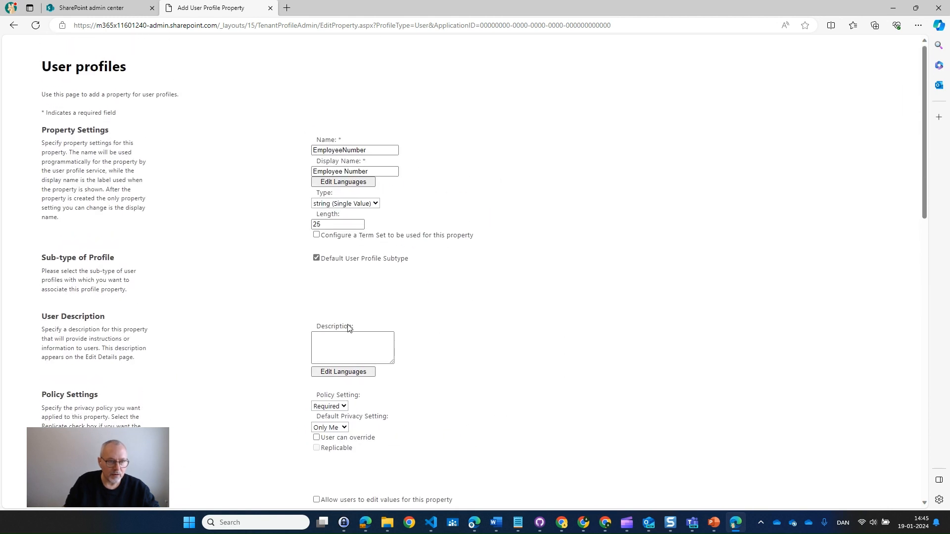
left_click(331, 428)
left_click(332, 449)
scroll(524, 441, "down", 2)
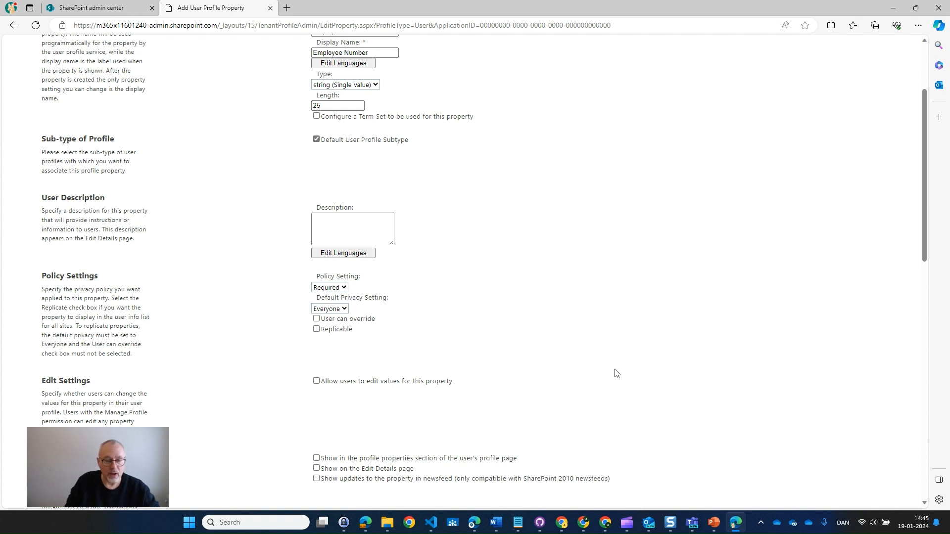
scroll(650, 361, "down", 12)
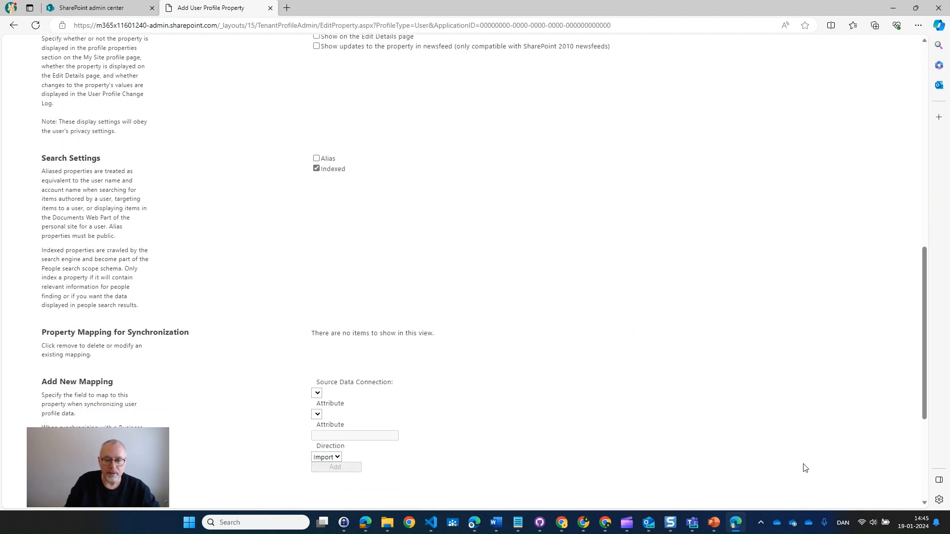
left_click(826, 489)
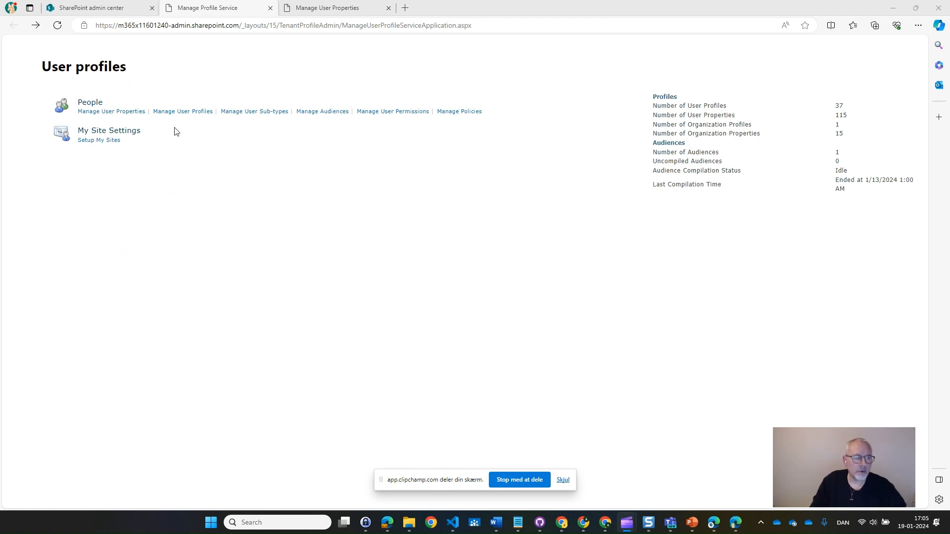
Search the managed user profiles by the user's first name and open the matching profile for editing.
left_click(177, 112)
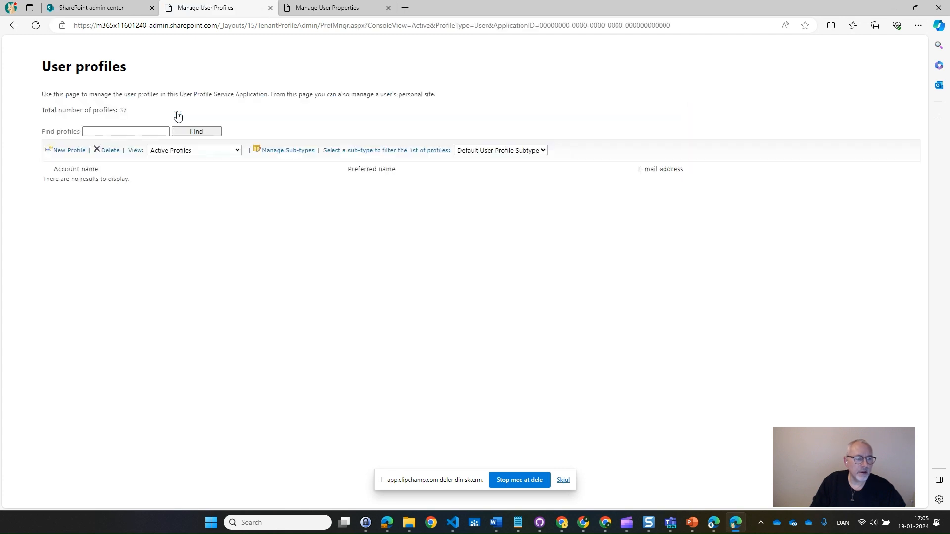
left_click(126, 132)
type("adele")
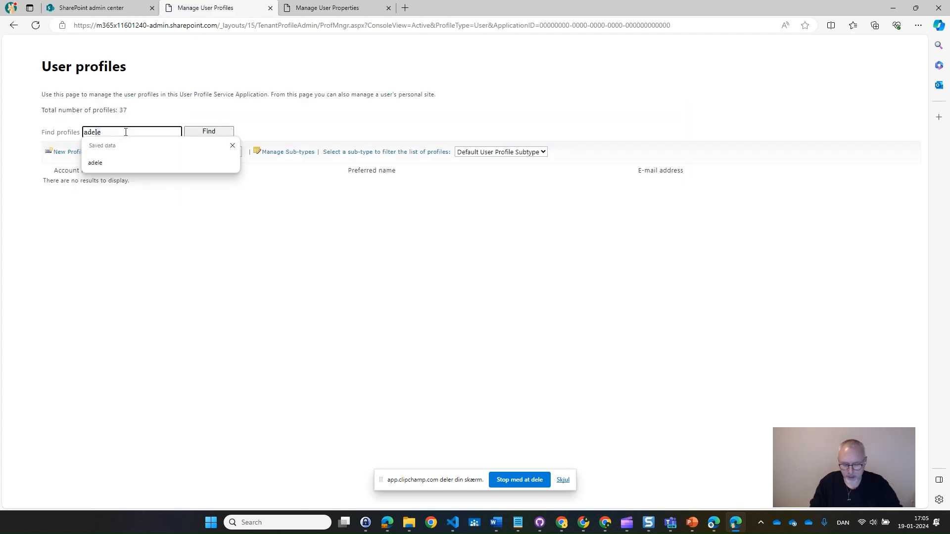
key("Return")
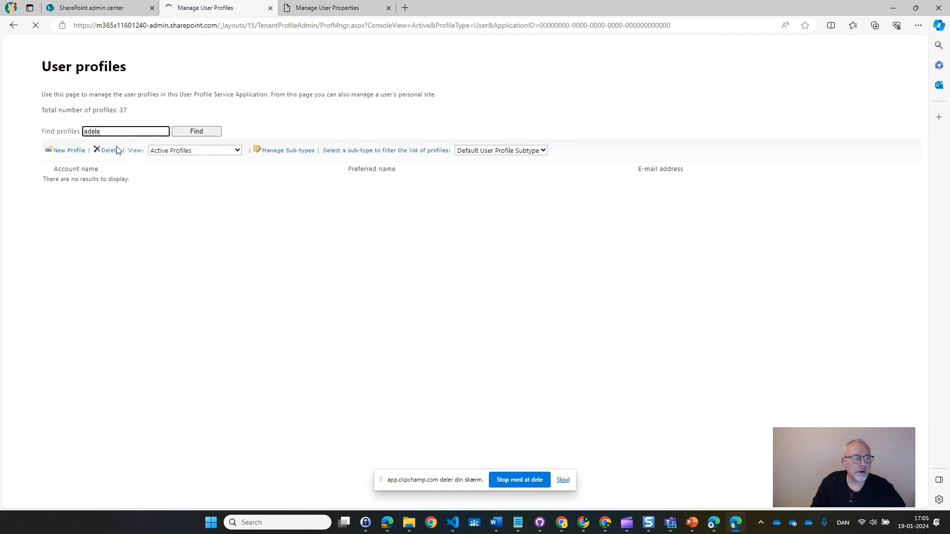
left_click(127, 182)
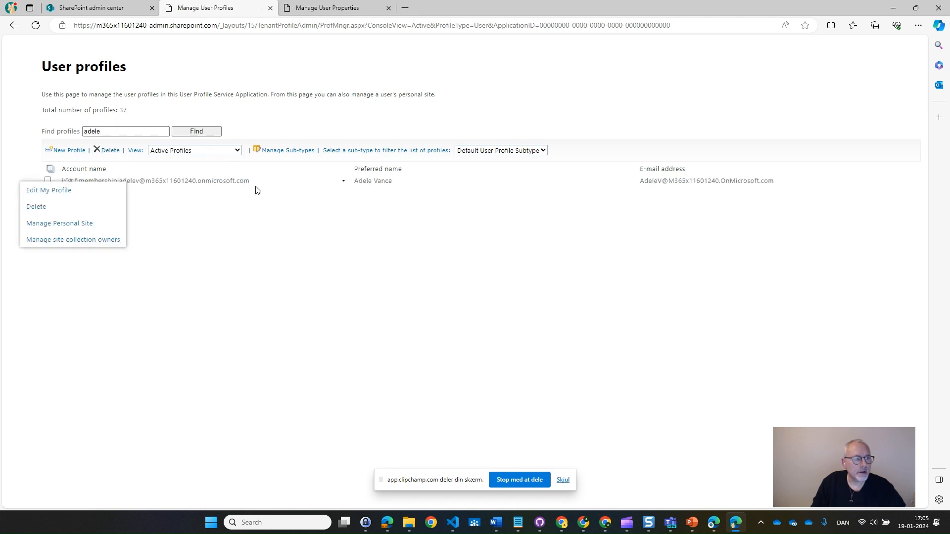
left_click(107, 192)
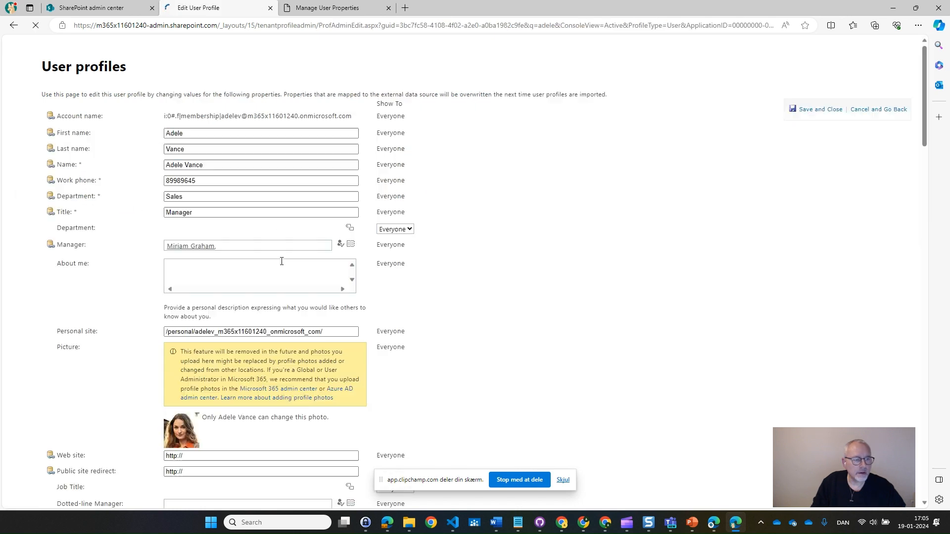
Set the profile's Nationality property to the term USA.
scroll(463, 330, "down", 8)
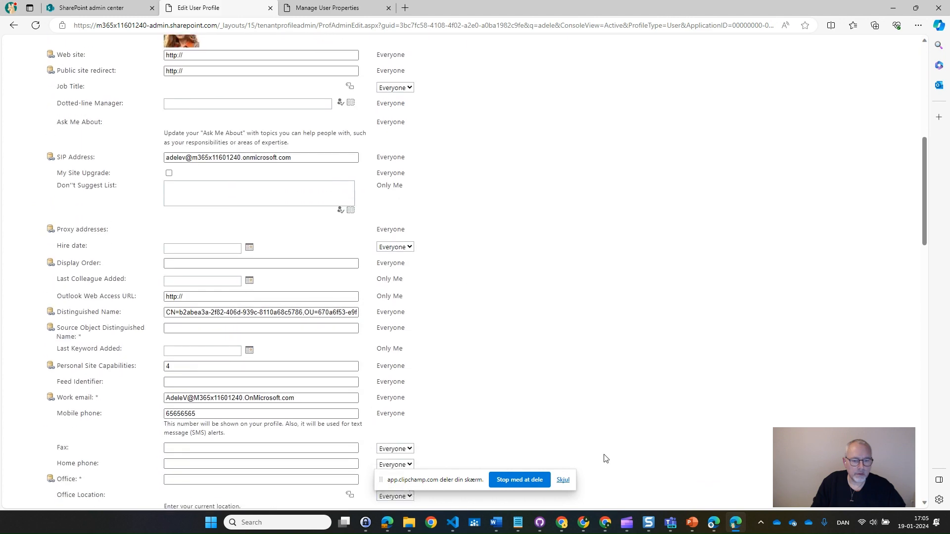
scroll(482, 450, "down", 20)
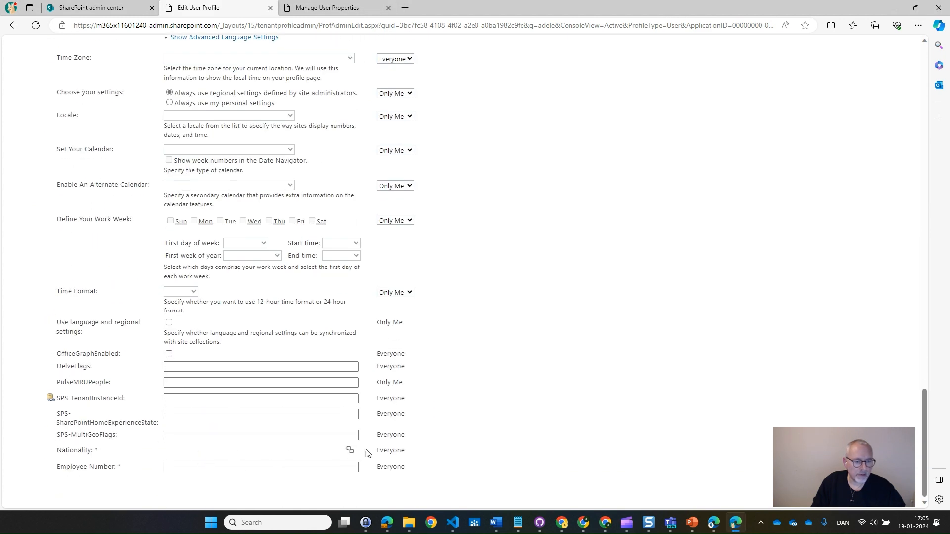
left_click(350, 450)
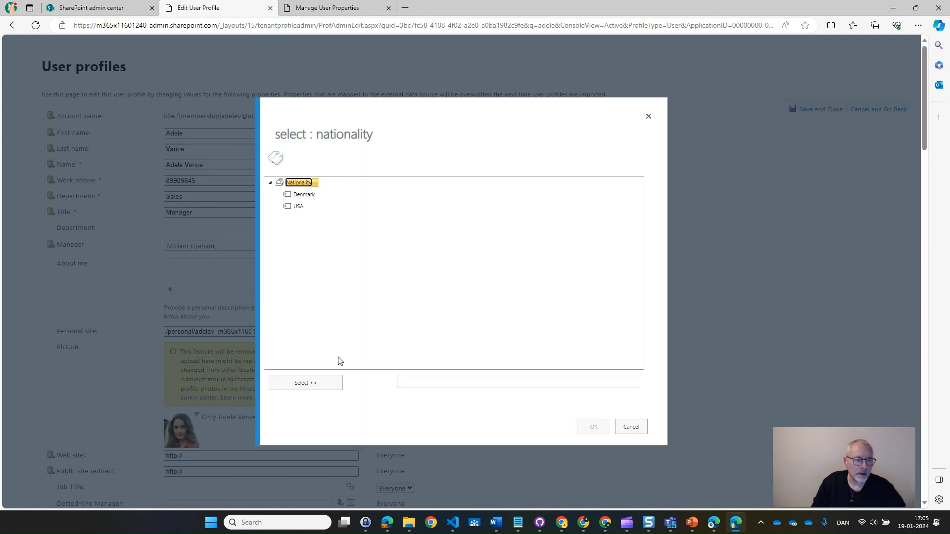
left_click(298, 208)
double_click(298, 208)
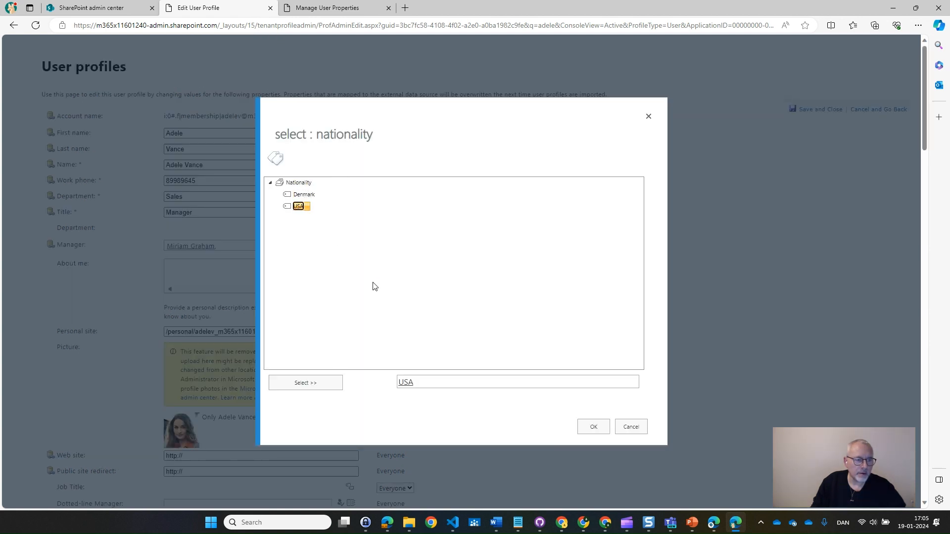
left_click(594, 428)
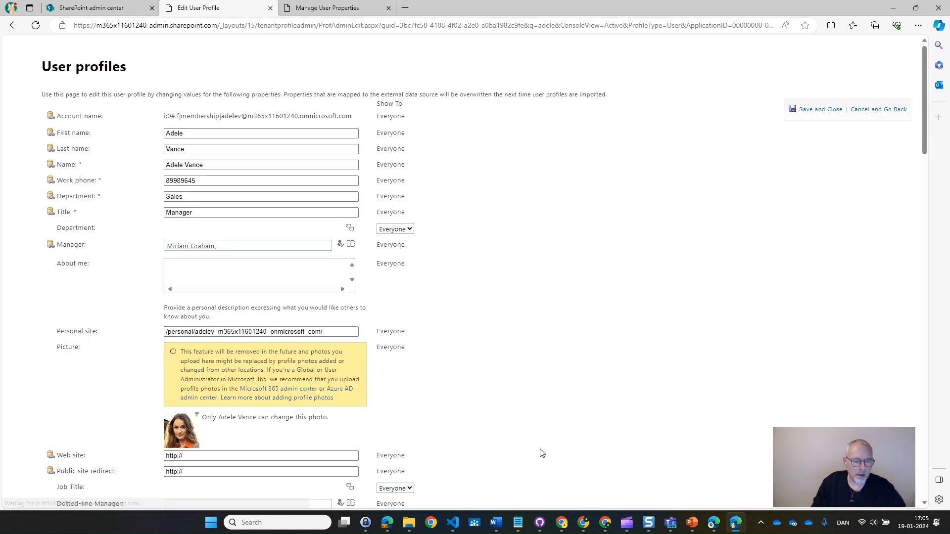
Fill in the user's employee number in the Employee Number property and save the profile.
scroll(538, 452, "down", 15)
scroll(339, 432, "down", 12)
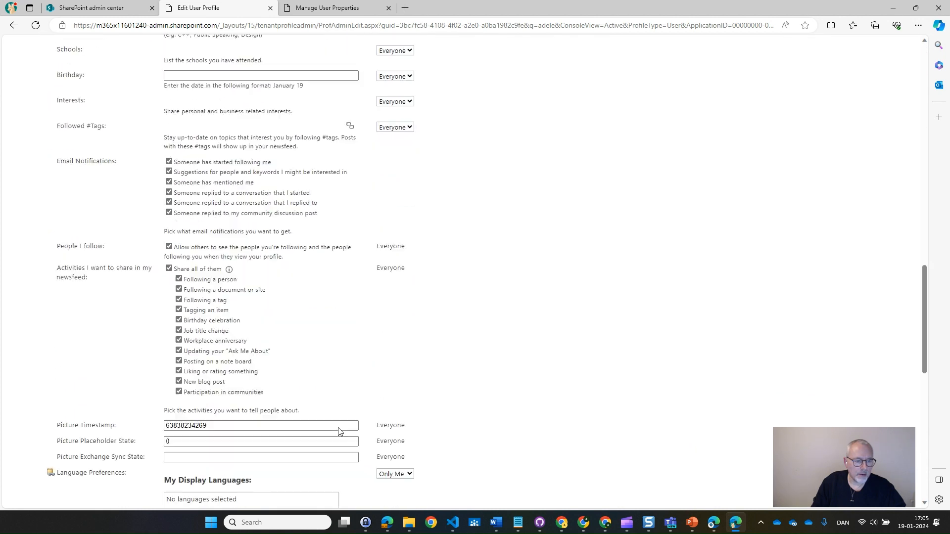
left_click(223, 468)
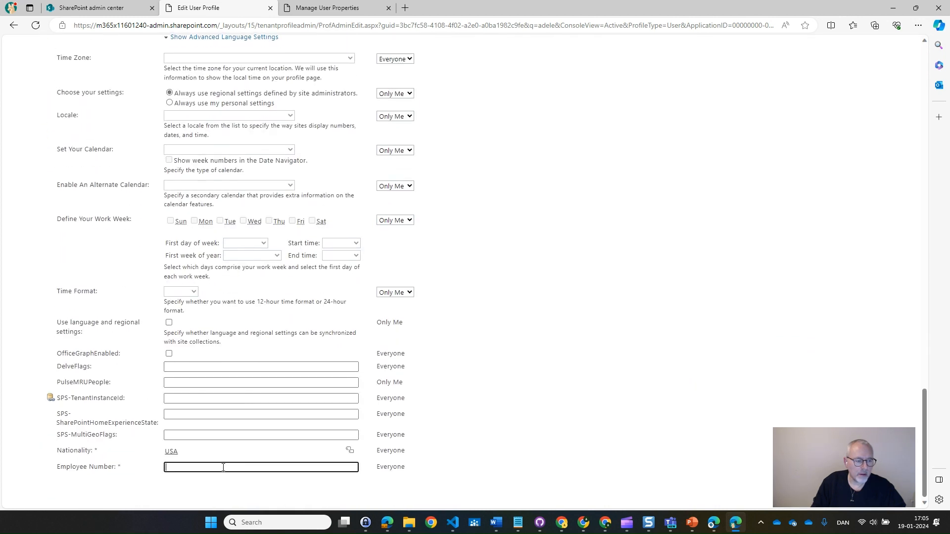
type("D")
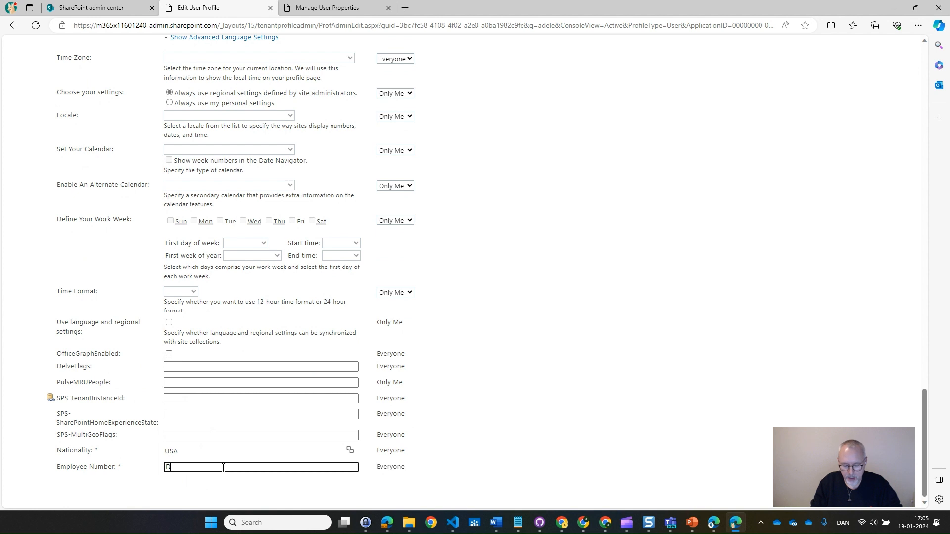
type("3456")
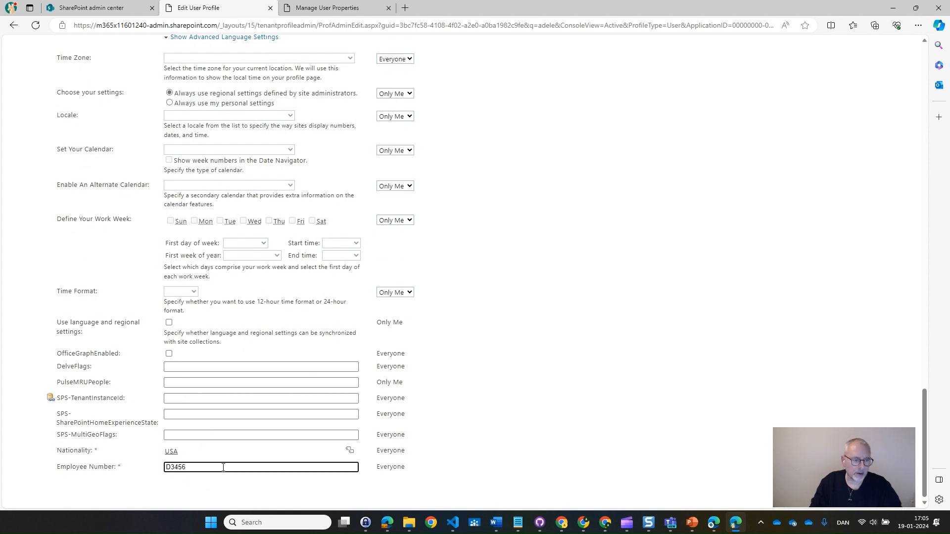
left_click(849, 445)
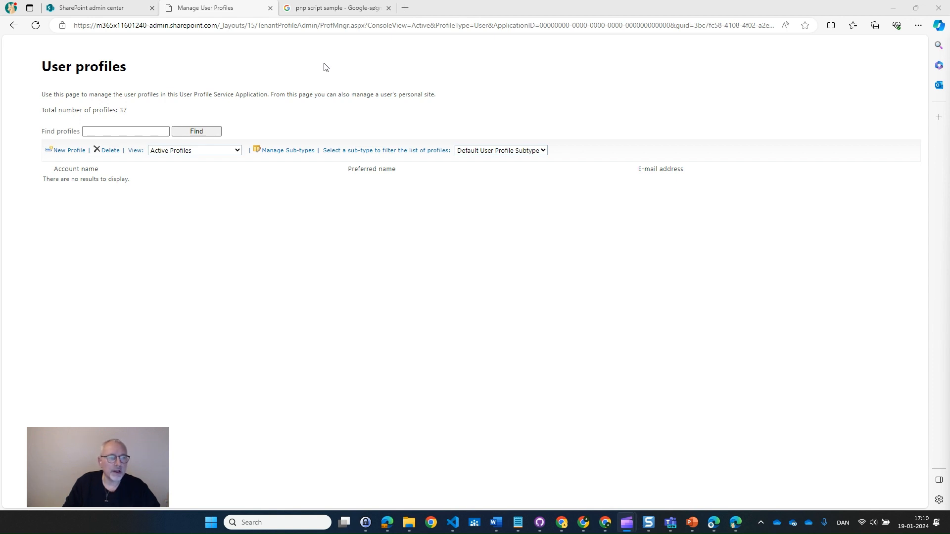
Open the PnP Script Samples gallery from the Google results for pnp script sample and search it for reindex.
left_click(325, 12)
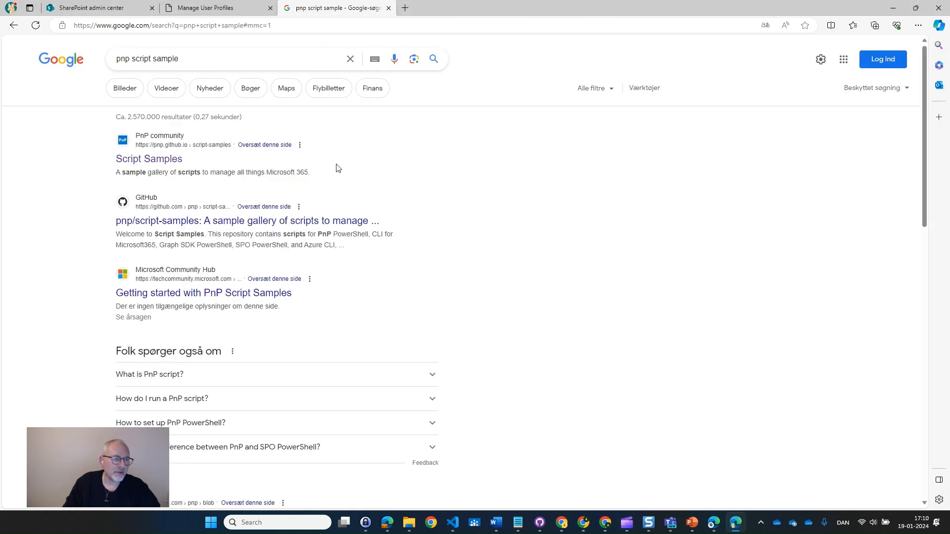
left_click(158, 163)
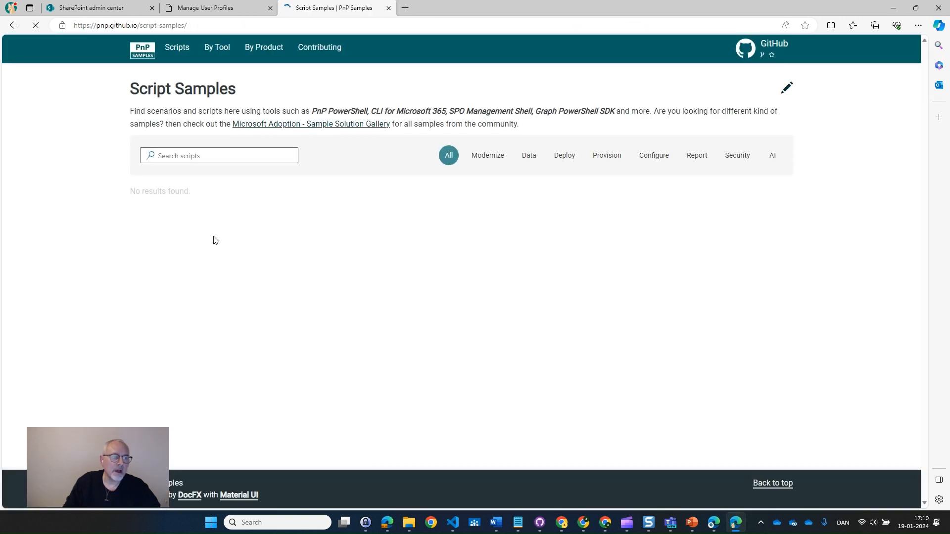
left_click(203, 156)
type("r")
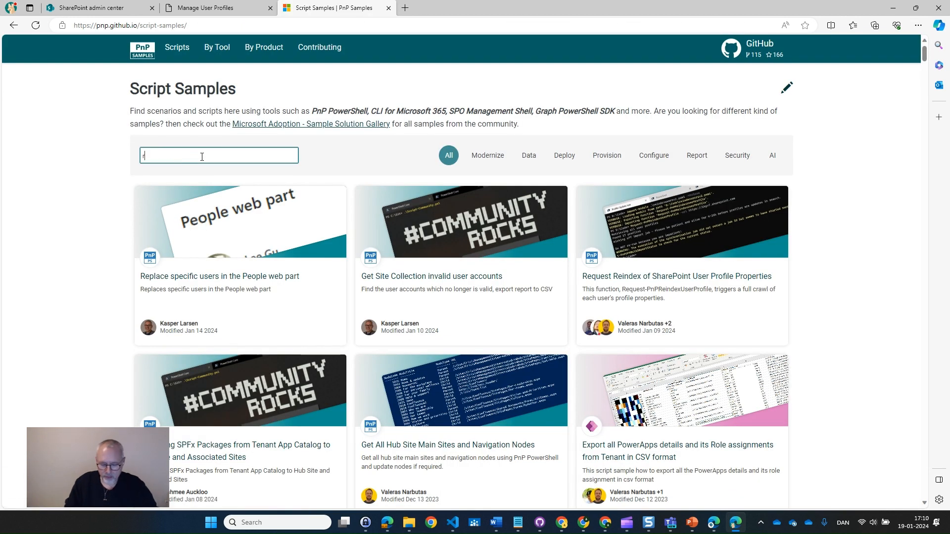
type("eindex")
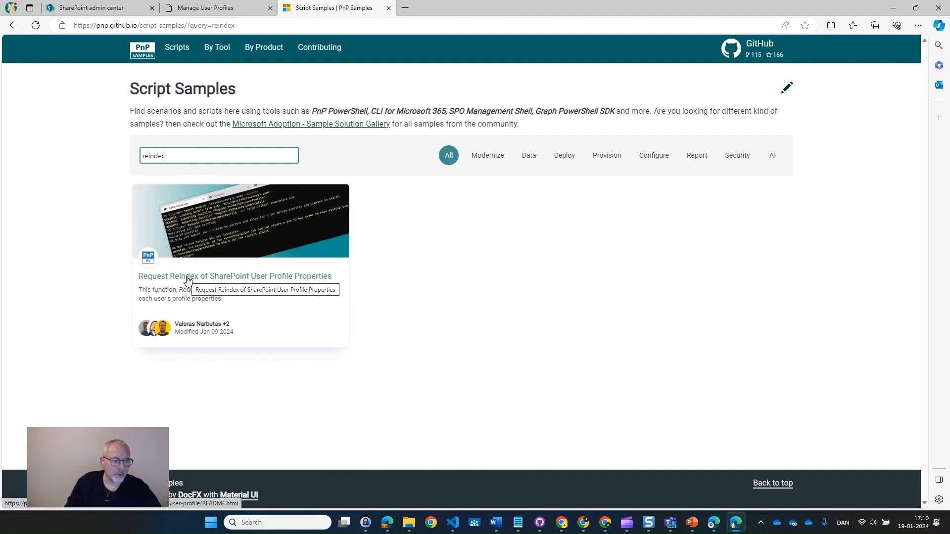
Open the Request Reindex of SharePoint User Profile Properties sample and look through its PnP PowerShell script.
left_click(187, 278)
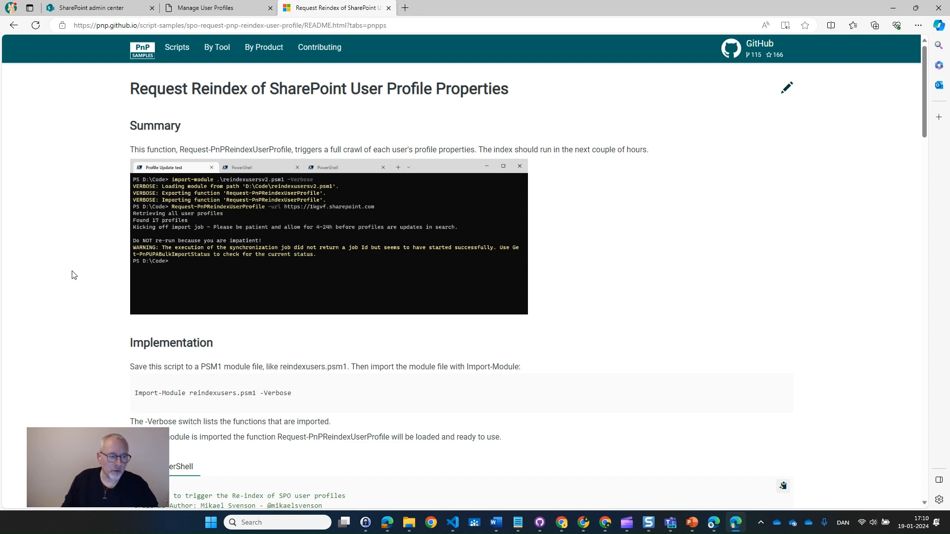
scroll(81, 336, "down", 7)
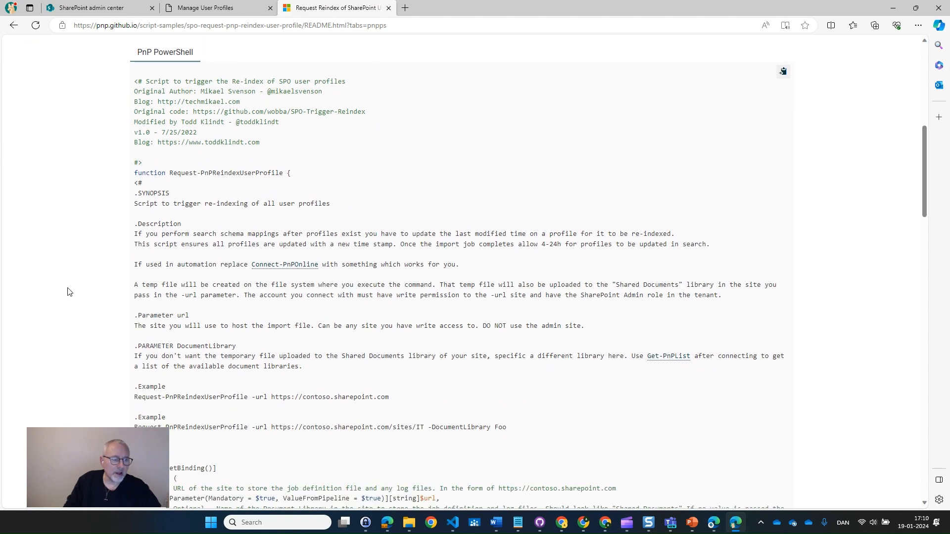
scroll(79, 289, "down", 20)
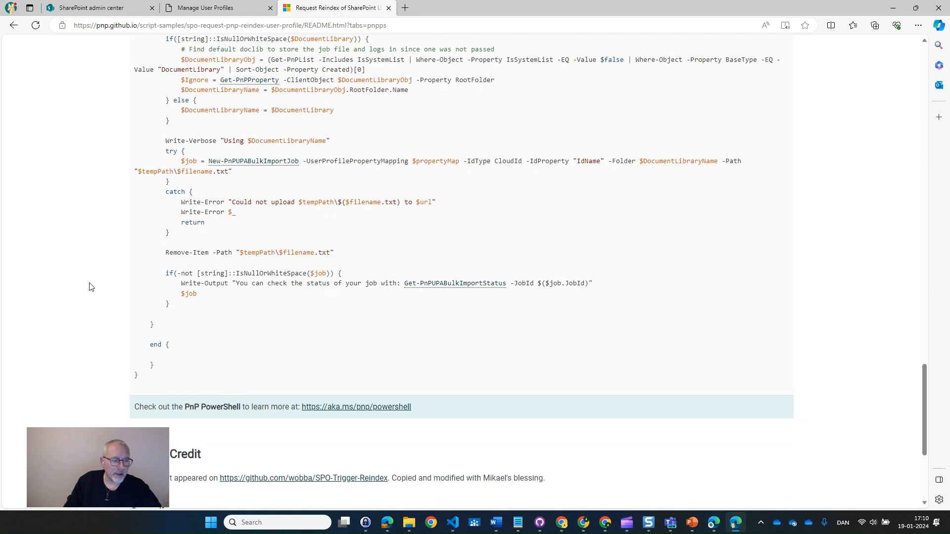
Look through the rest of the reindex sample page down to its credits and return to its summary.
scroll(91, 287, "down", 4)
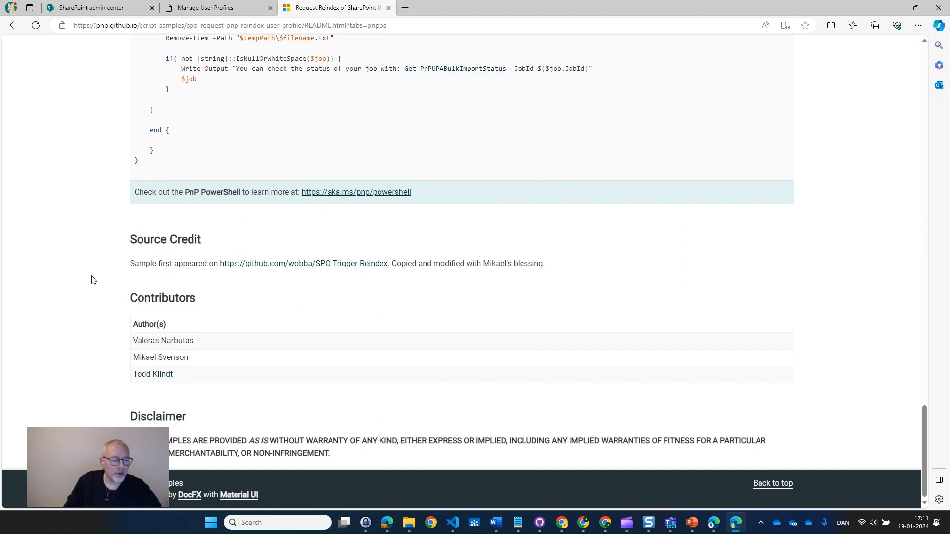
scroll(91, 280, "up", 14)
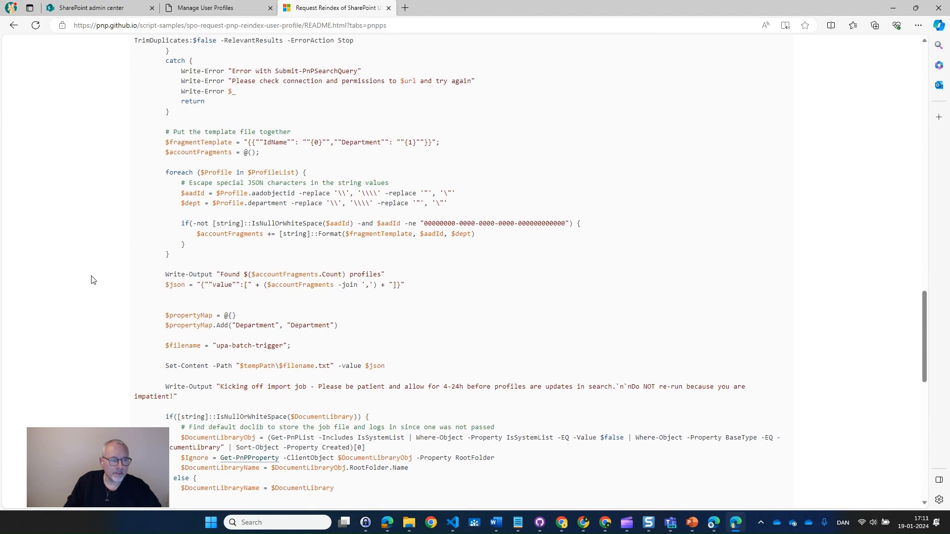
scroll(91, 280, "up", 15)
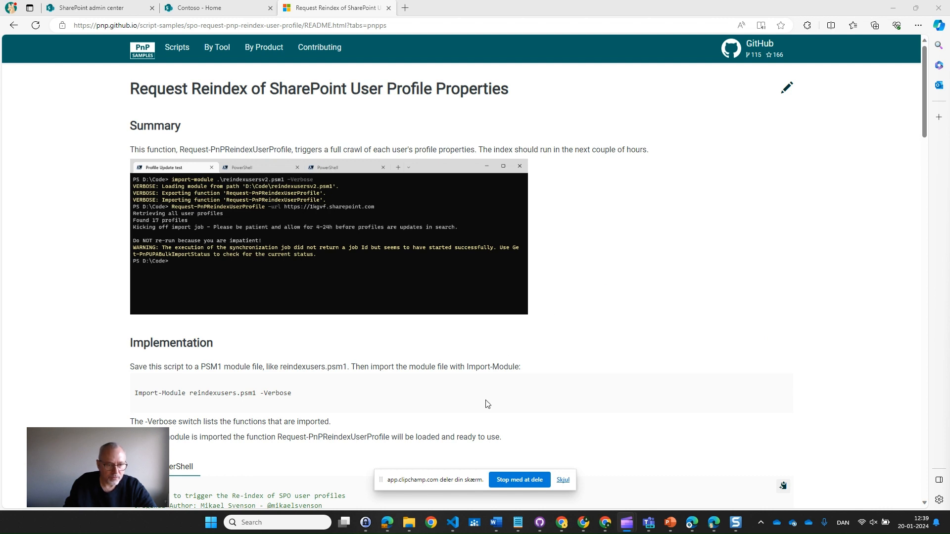
left_click(563, 483)
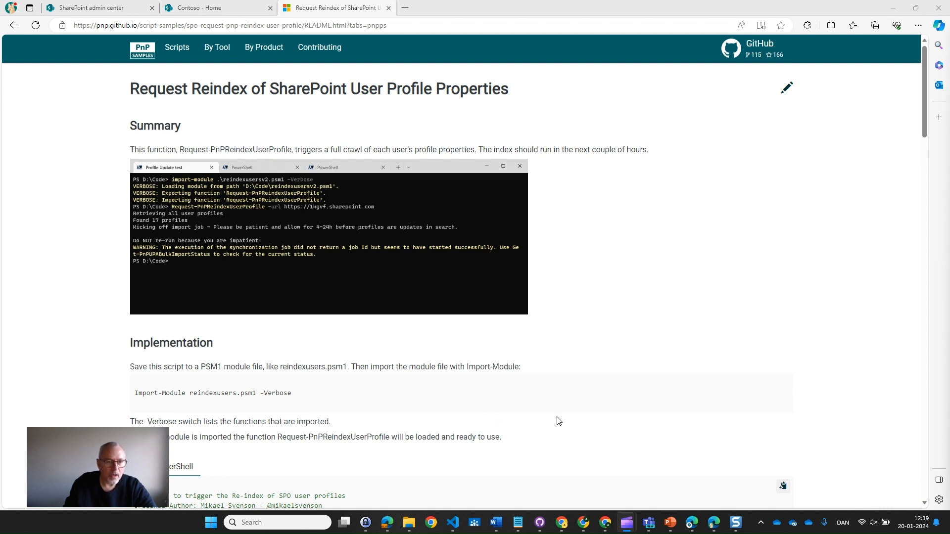
Switch to Visual Studio Code and review the reindexusers.psm1 script and its import job output in the terminal.
key("alt+Tab")
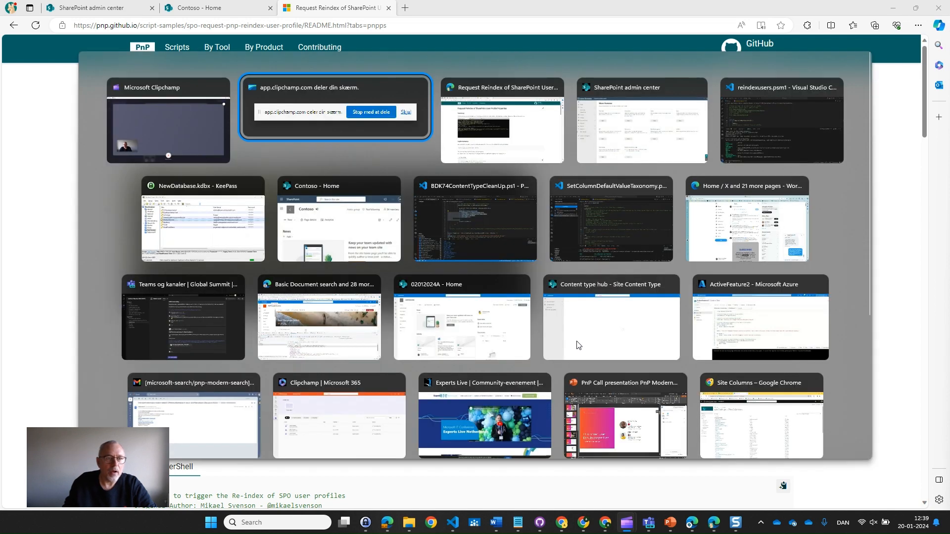
key("alt+Tab")
key("alt+Tab")
key("alt+Tab")
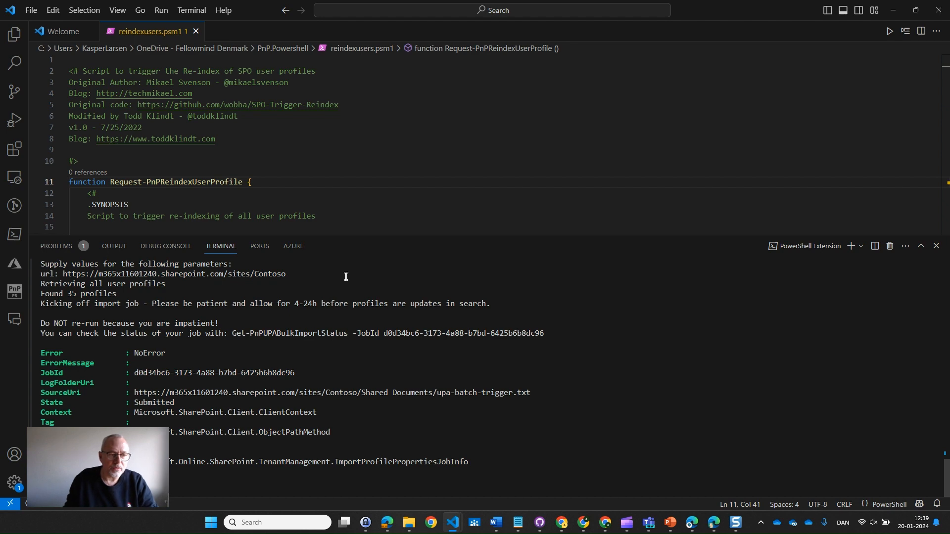
Switch to the SharePoint admin center and open the search schema from its classic search administration.
key("alt+Tab")
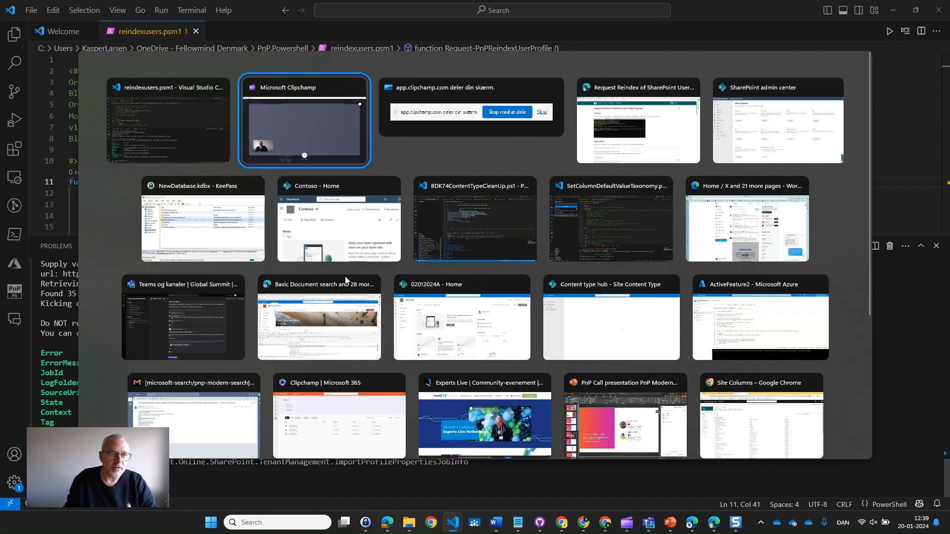
key("alt+Tab")
key("alt+Tab")
key("alt+Tab")
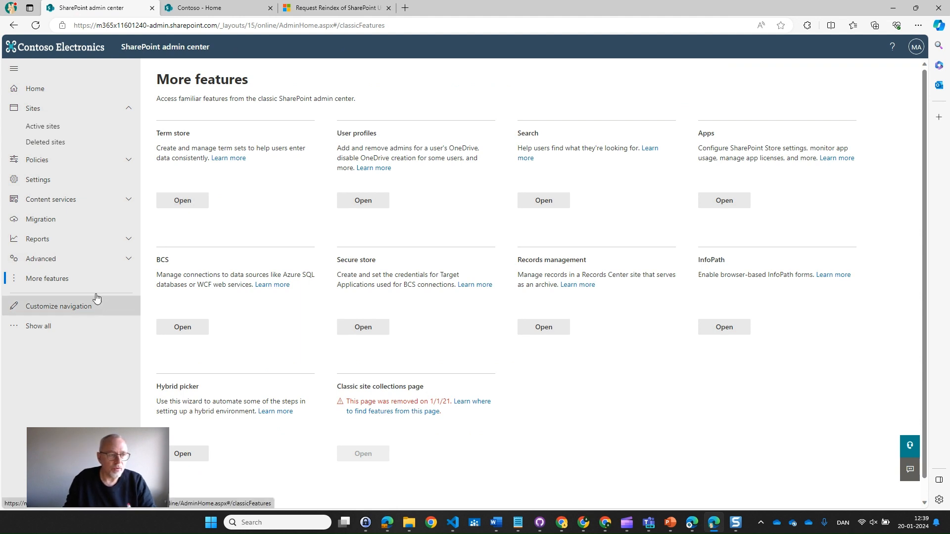
left_click(543, 200)
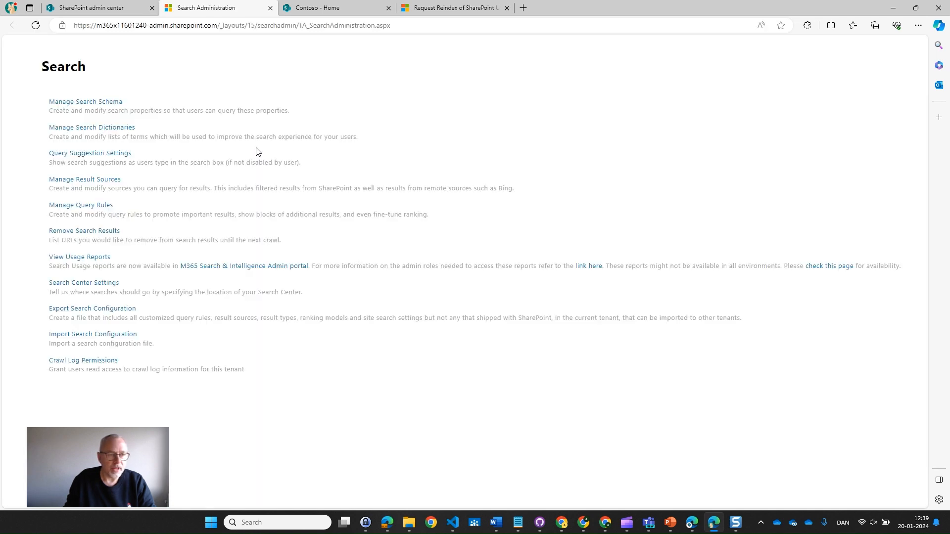
left_click(80, 102)
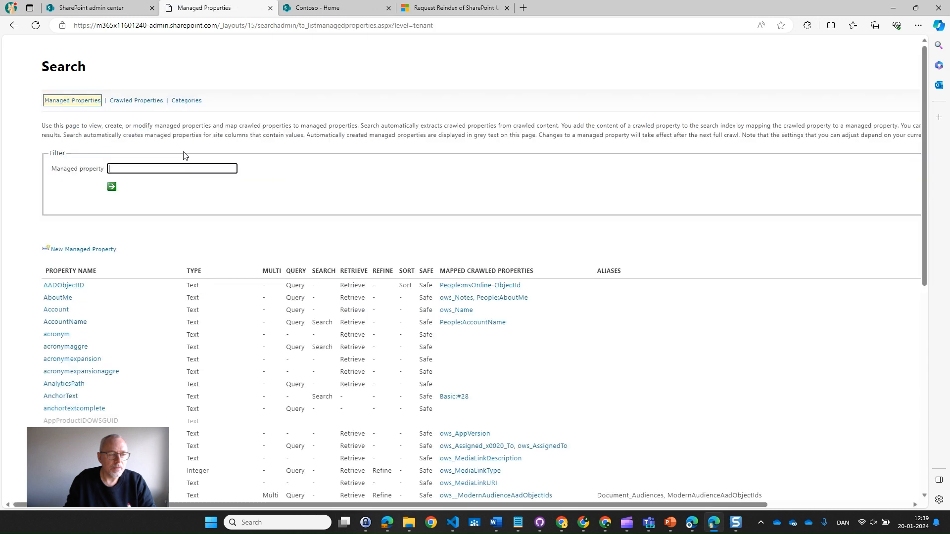
Filter the search schema's crawled properties for nationality.
left_click(132, 101)
left_click(159, 160)
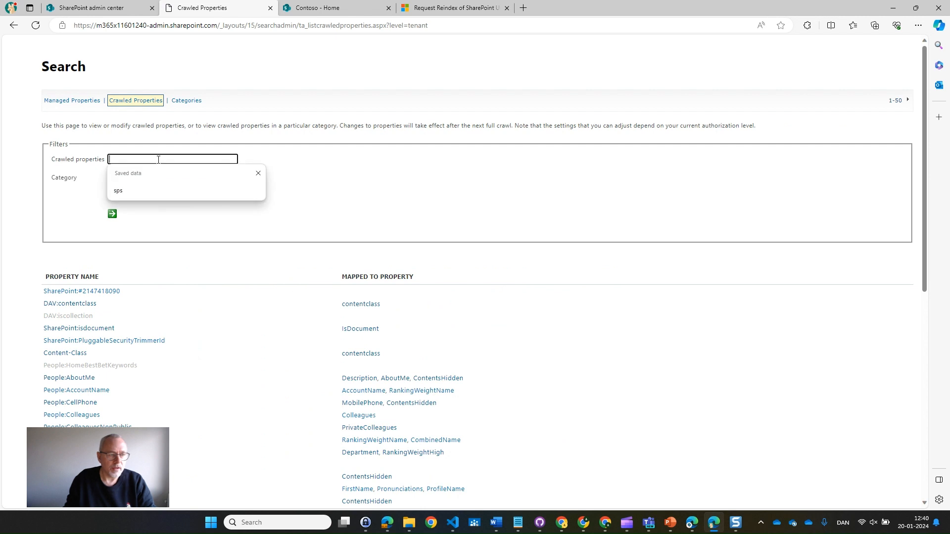
type("national")
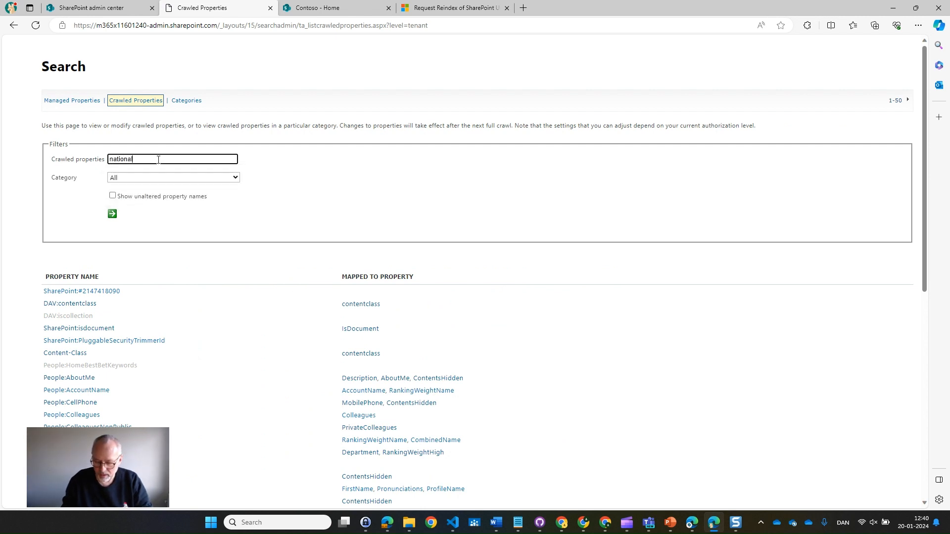
type("ity")
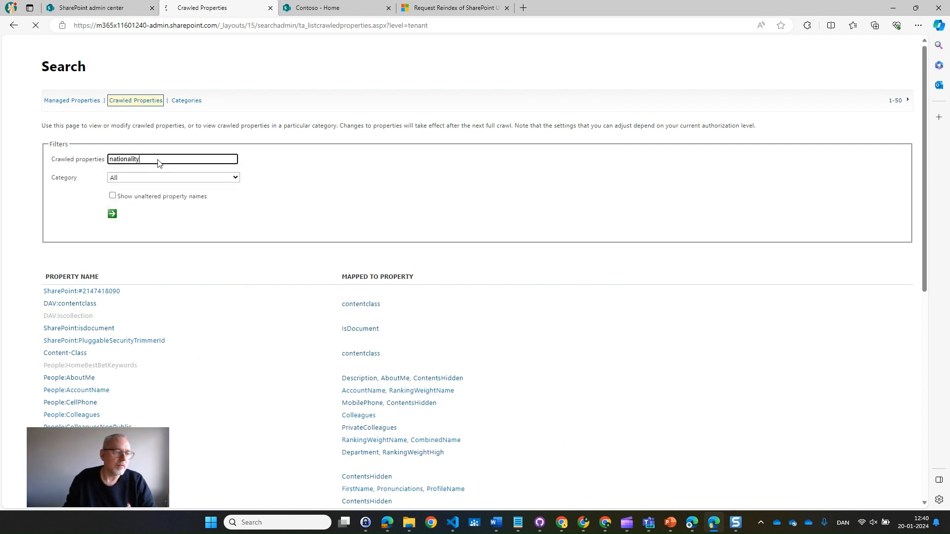
key("Return")
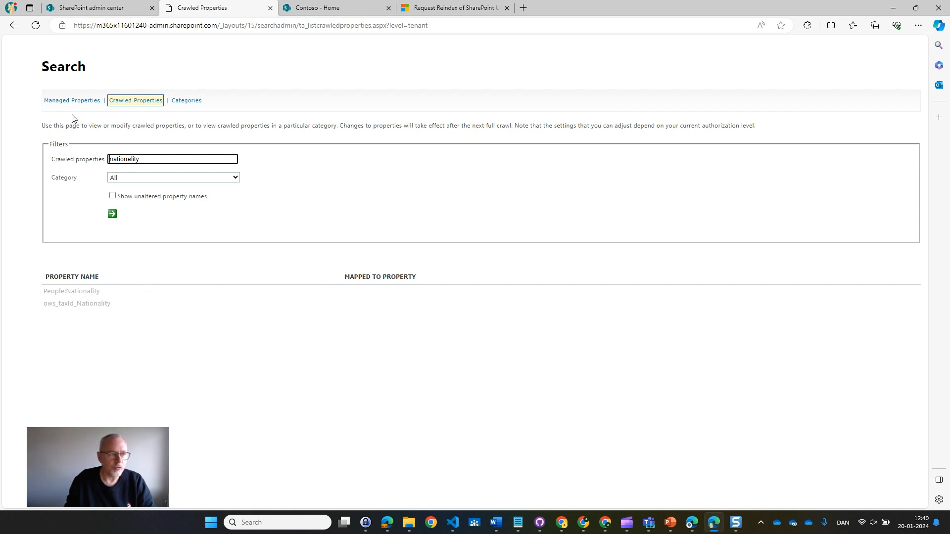
Filter the search schema's managed properties for nationality.
left_click(66, 102)
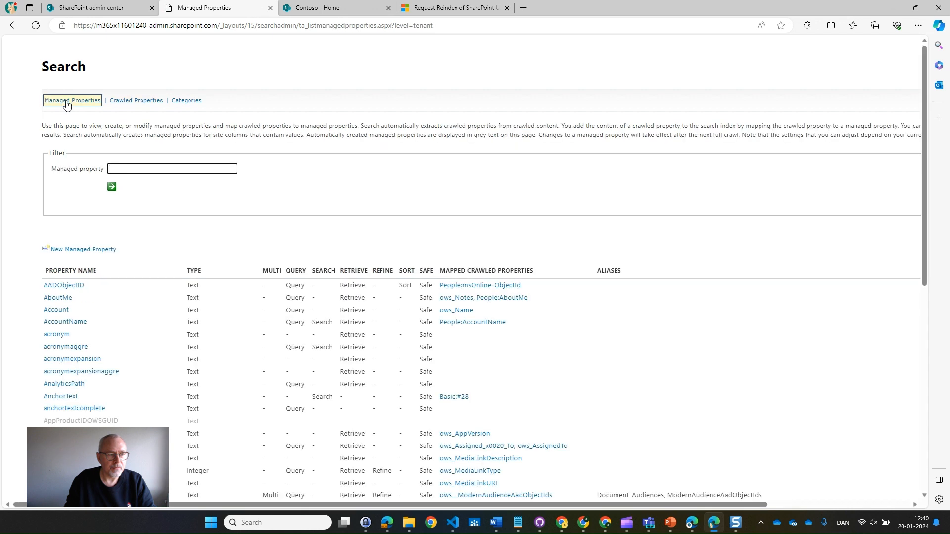
left_click(135, 169)
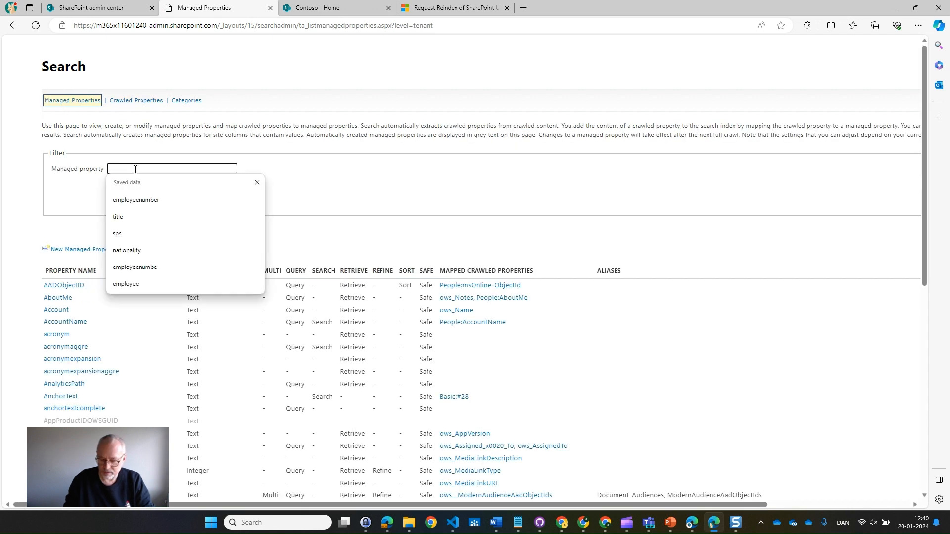
type("nationality")
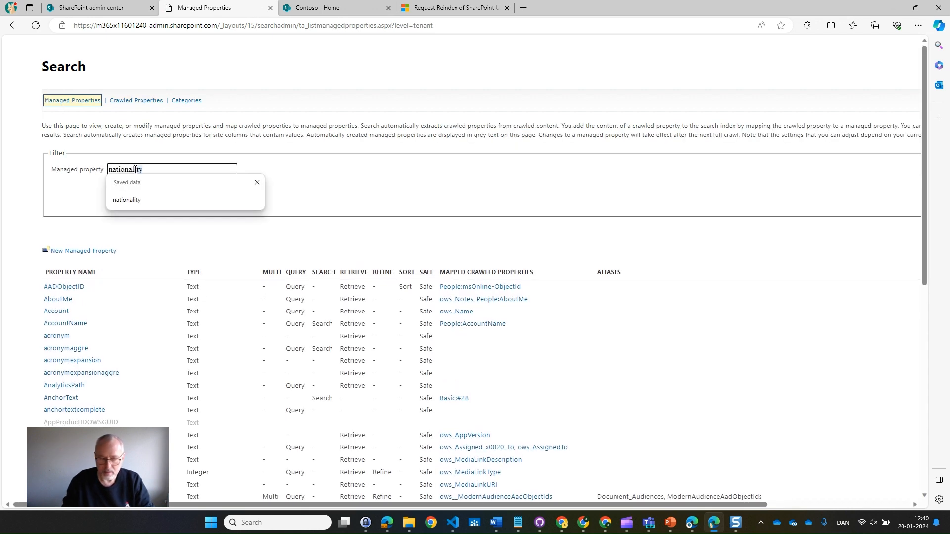
left_click(129, 200)
key("Return")
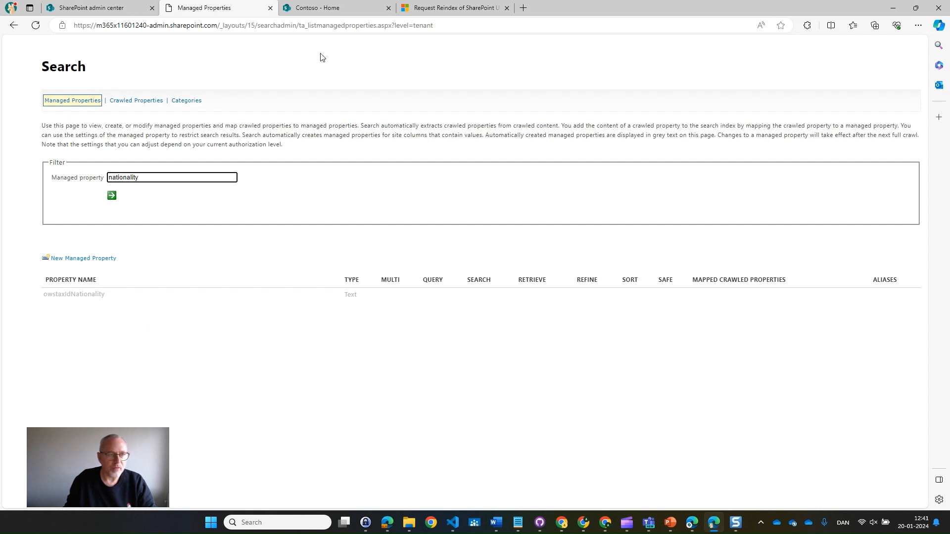
On the Contoso site, run a SharePoint Editor search for the user's first name with LocalPeopleResults as the source.
left_click(320, 7)
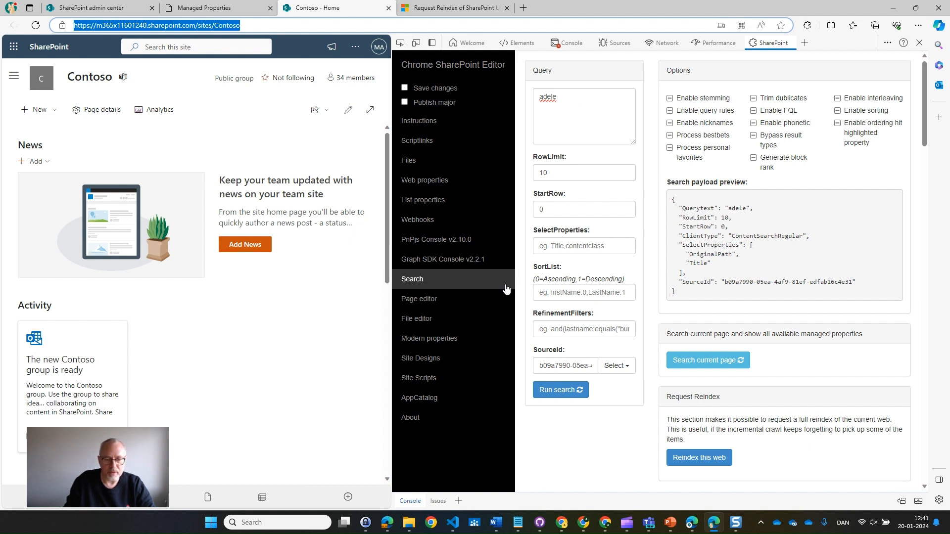
left_click(620, 365)
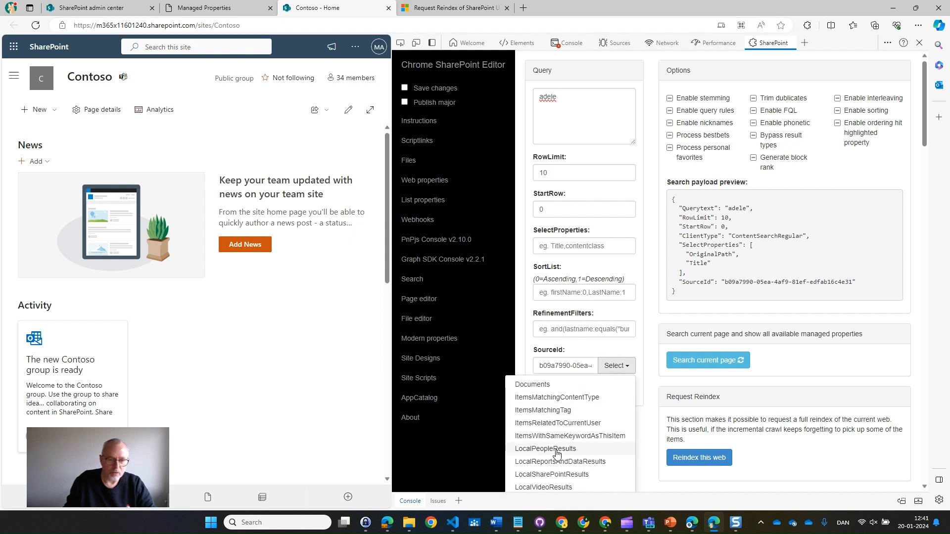
left_click(595, 450)
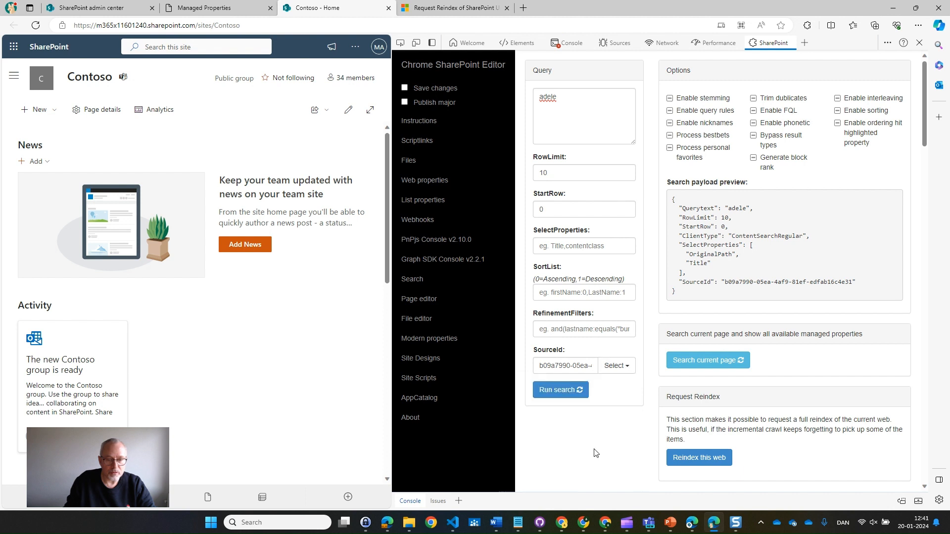
left_click(568, 97)
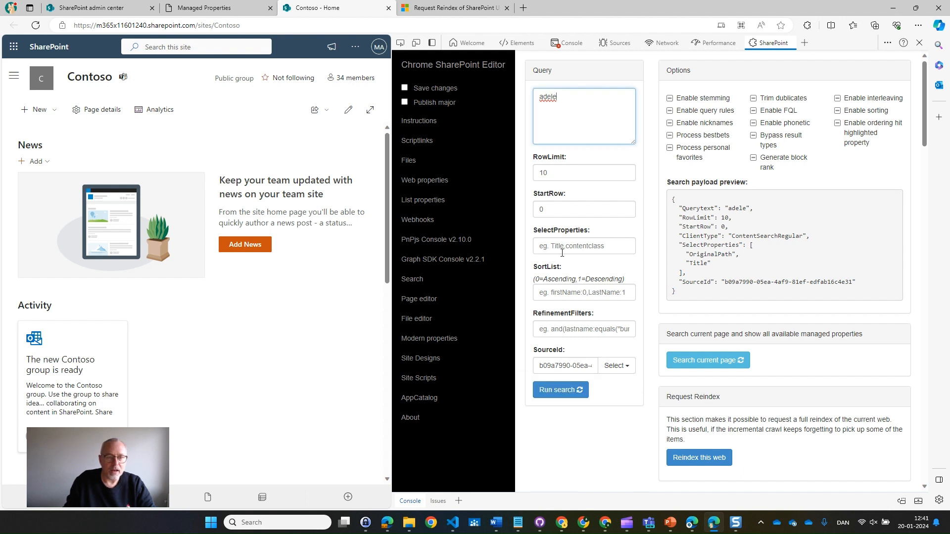
left_click(558, 393)
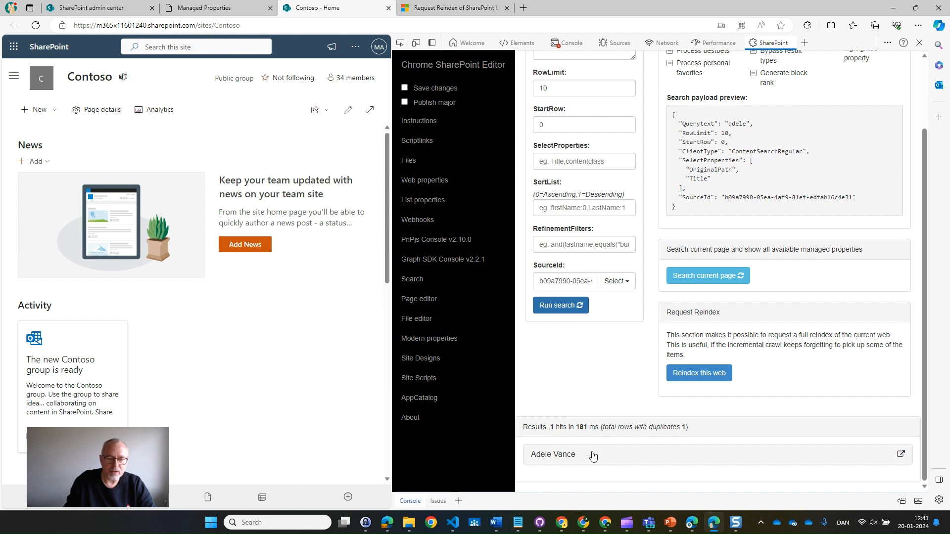
Expand the person result, show all its properties and examine the owstaxIdNationality value.
left_click(618, 461)
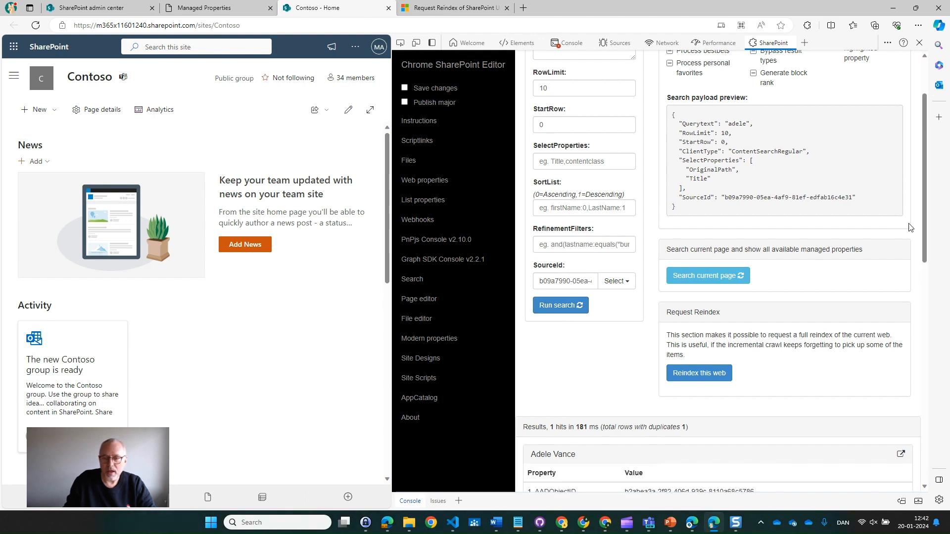
left_click_drag(920, 214, 932, 426)
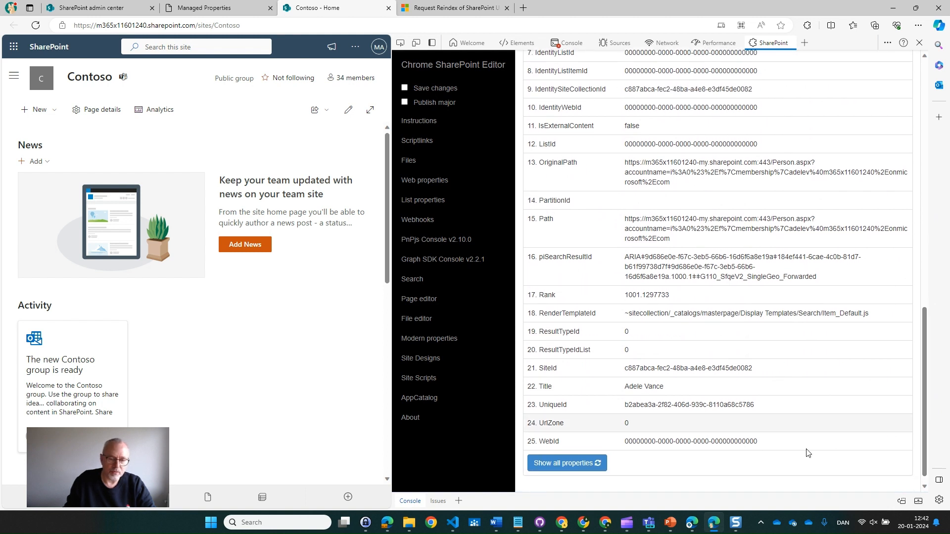
left_click(552, 464)
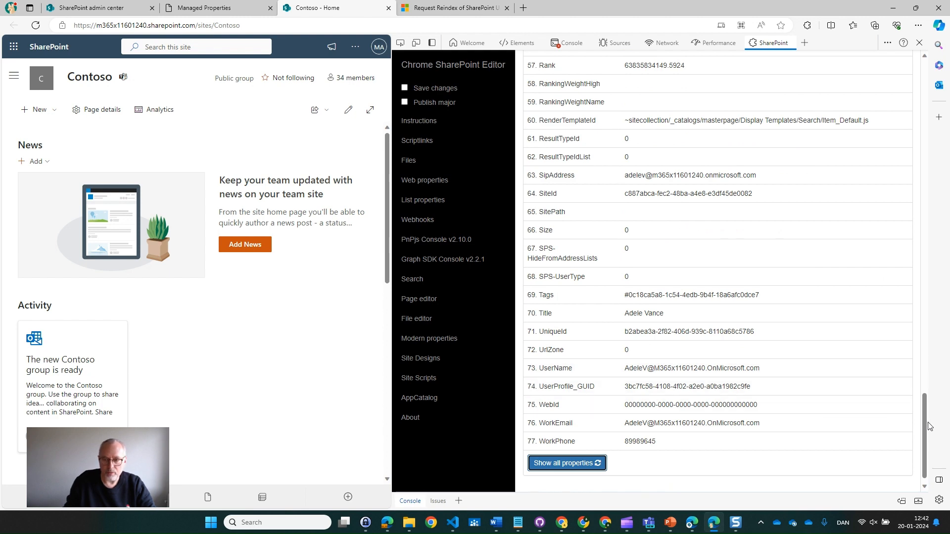
left_click_drag(928, 421, 926, 325)
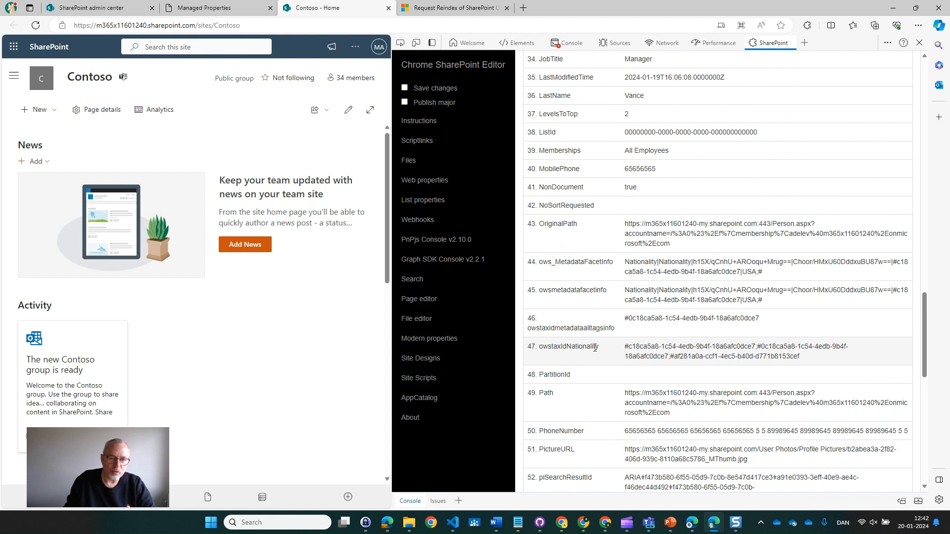
left_click_drag(535, 348, 836, 362)
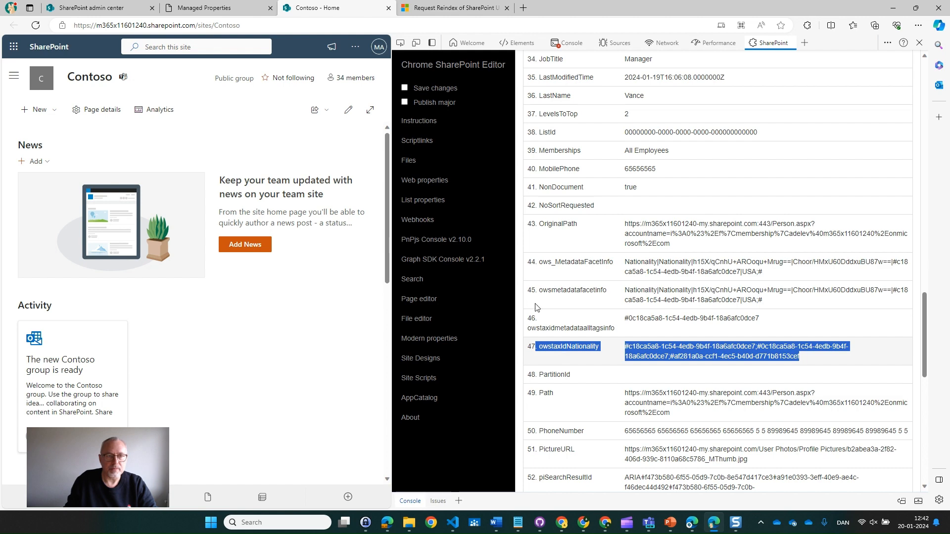
Return to the search schema and filter the managed properties for refinablestring.
left_click(230, 12)
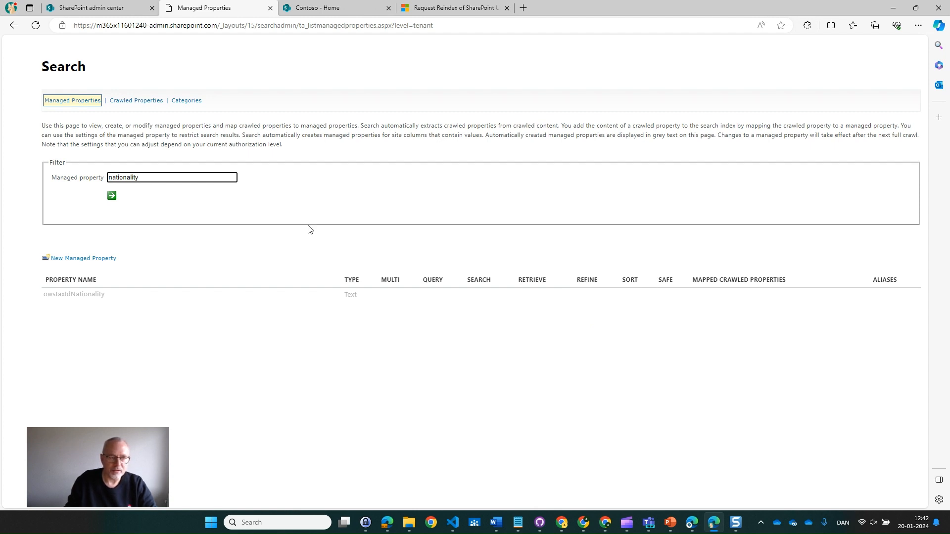
left_click_drag(142, 177, 55, 178)
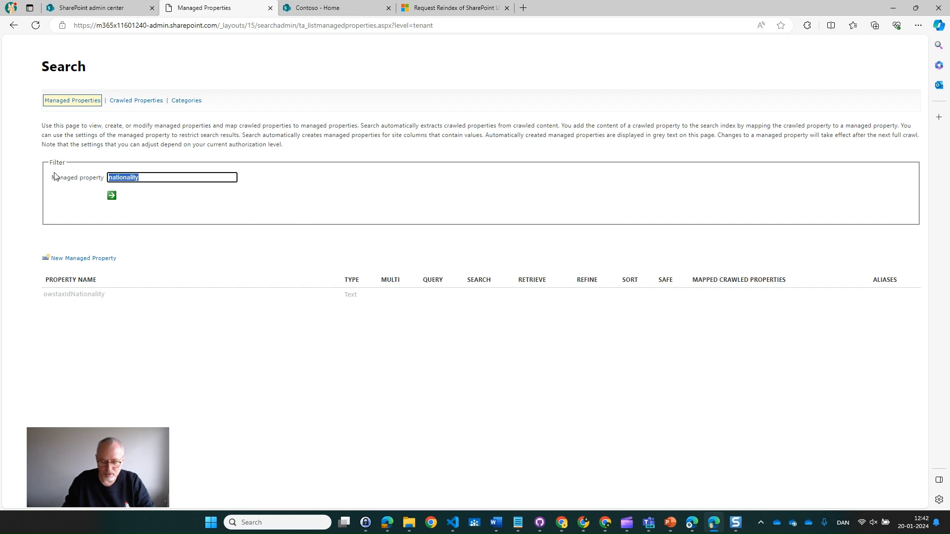
type("refinable")
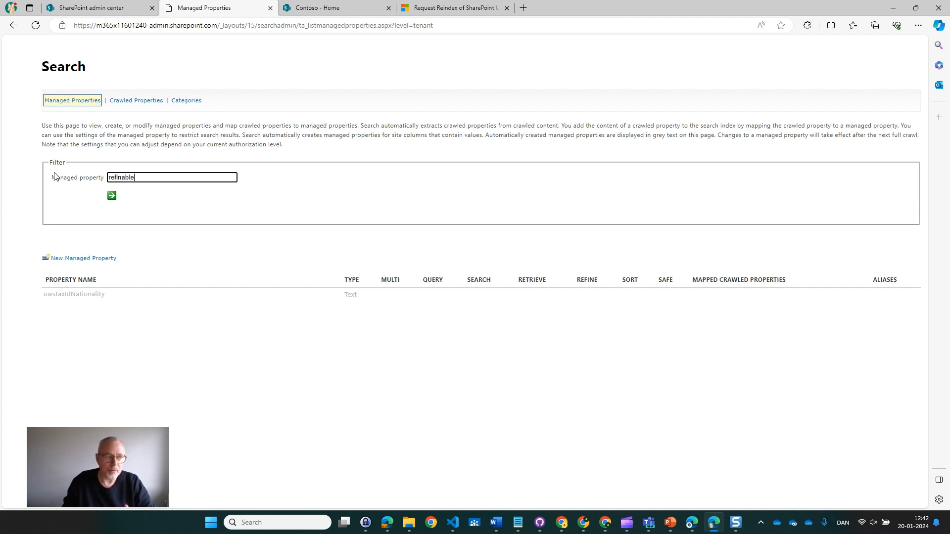
type("stri")
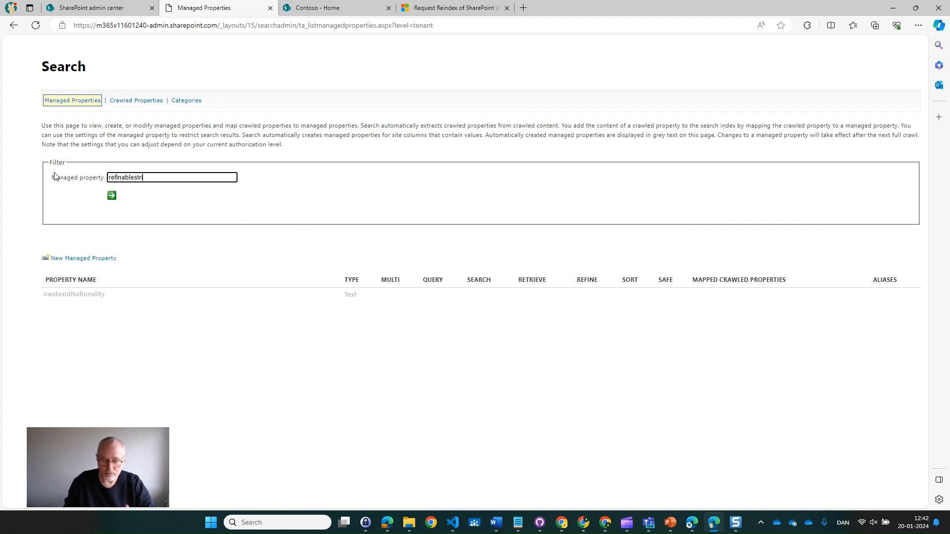
type("ng")
key("Return")
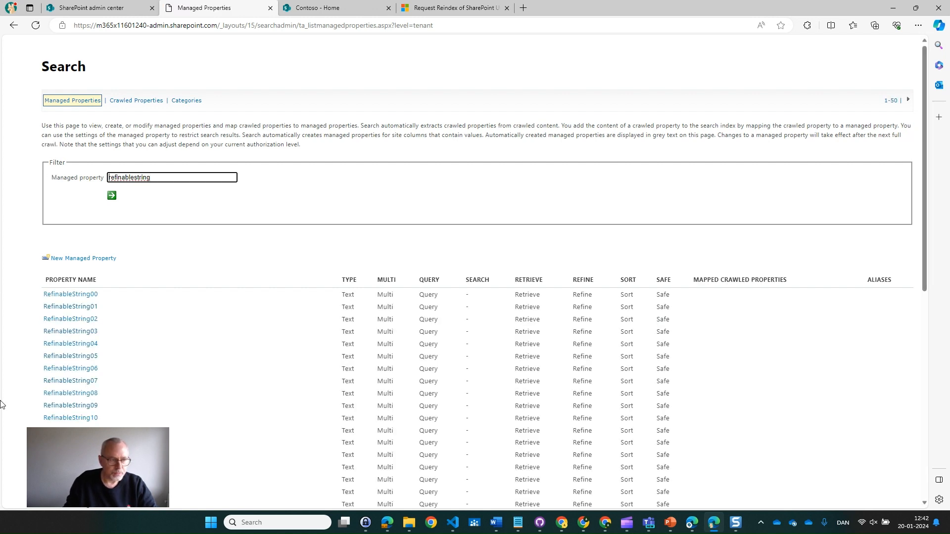
Open the RefinableString10 managed property, start adding a crawled property mapping and search the crawled properties for nationality.
left_click(70, 420)
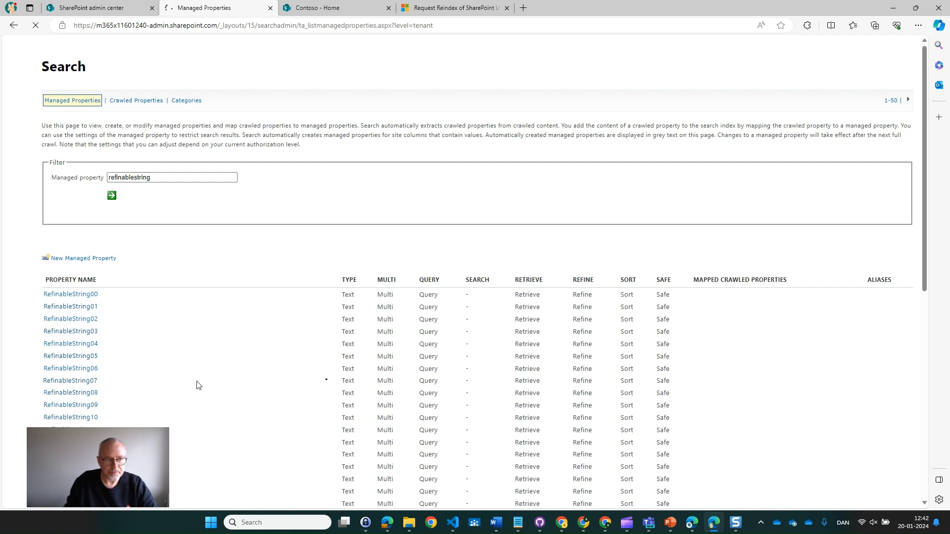
scroll(290, 367, "down", 5)
scroll(290, 367, "down", 15)
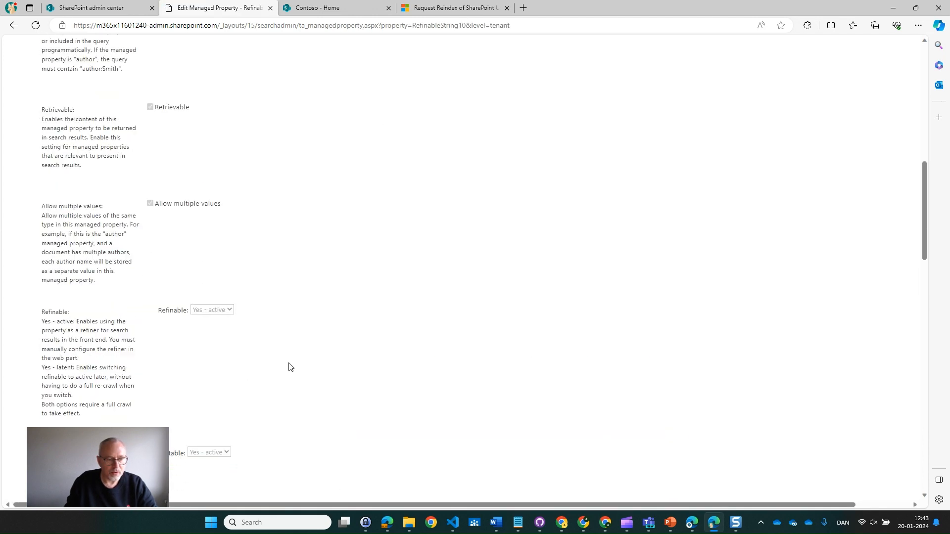
left_click(655, 415)
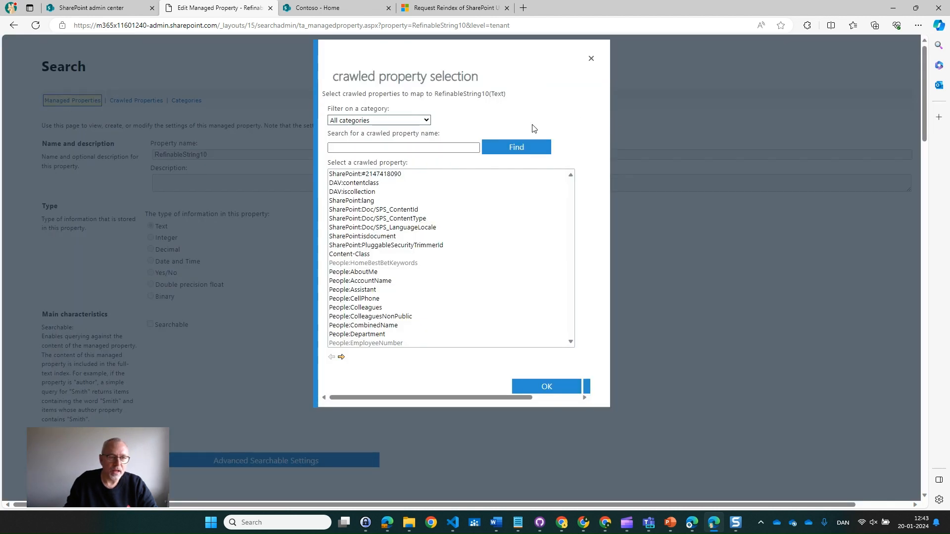
left_click(428, 148)
type("natioli")
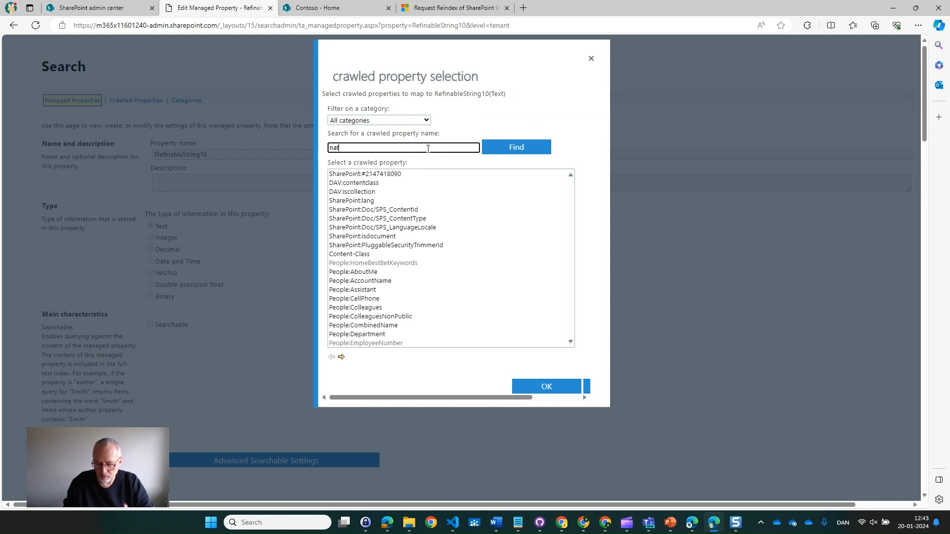
key("BackSpace")
key("BackSpace")
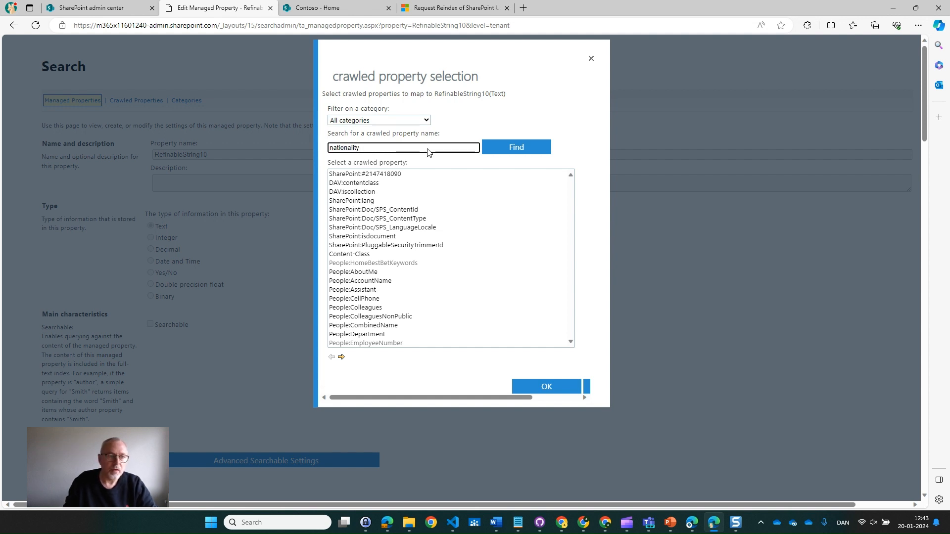
key("Return")
Map the People:Nationality crawled property to RefinableString10 and save the managed property.
left_click(375, 176)
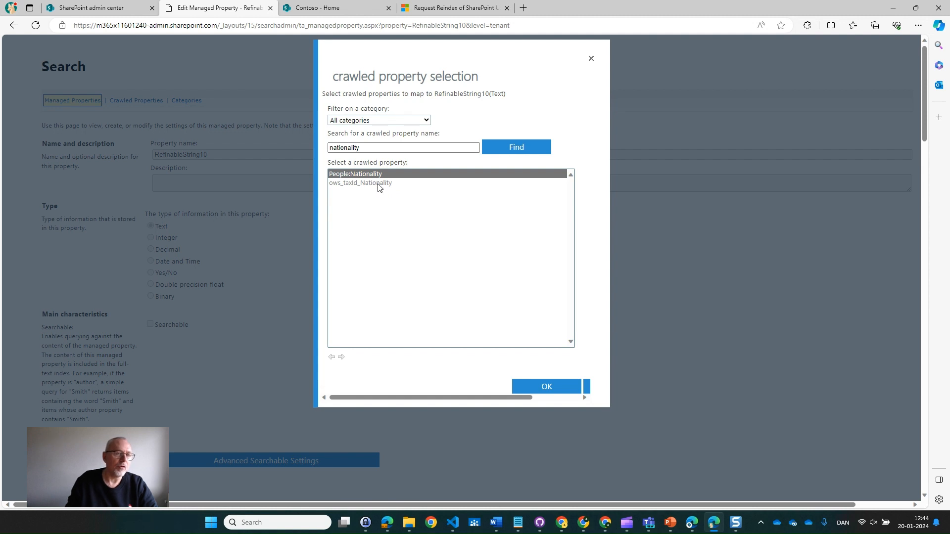
left_click(537, 387)
scroll(537, 385, "down", 10)
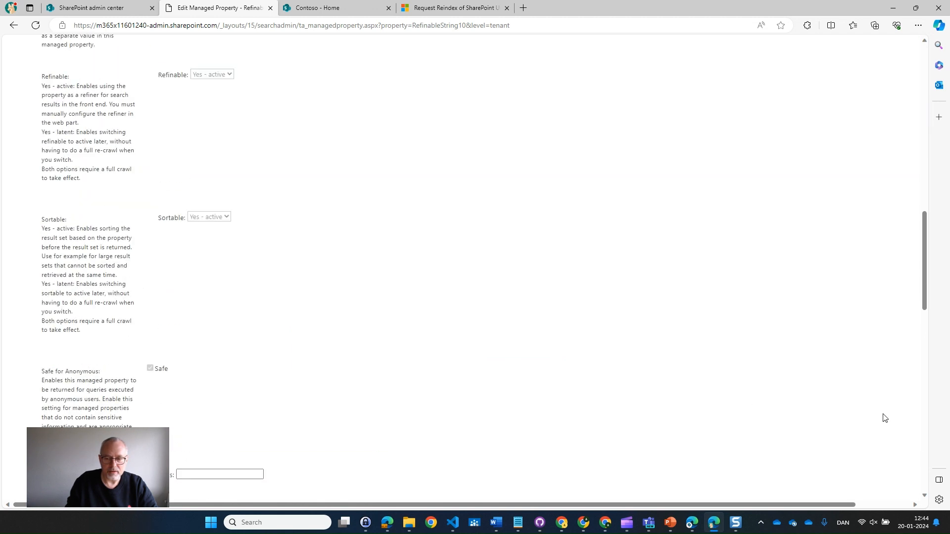
scroll(885, 418, "down", 5)
left_click(871, 469)
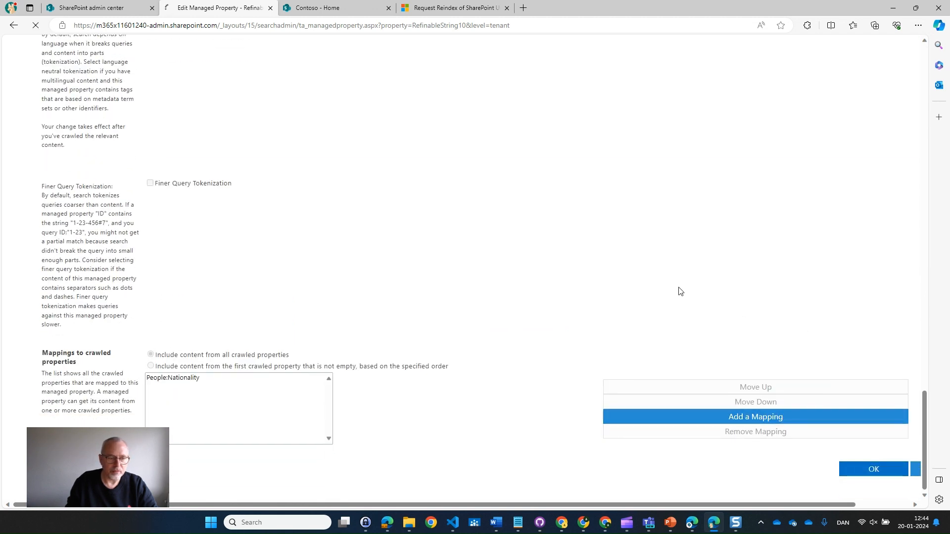